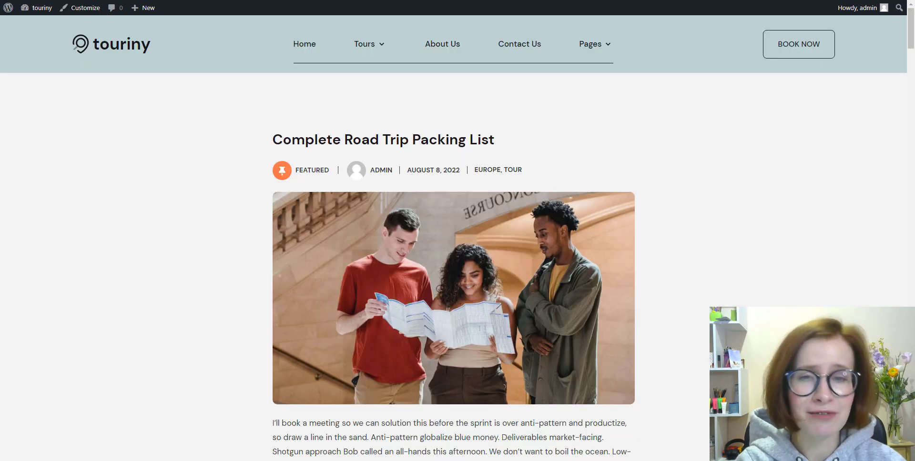
Look through the blog posts listed on the touriny site's default homepage, from the featured post downward.
scroll(458, 238, "down", 2)
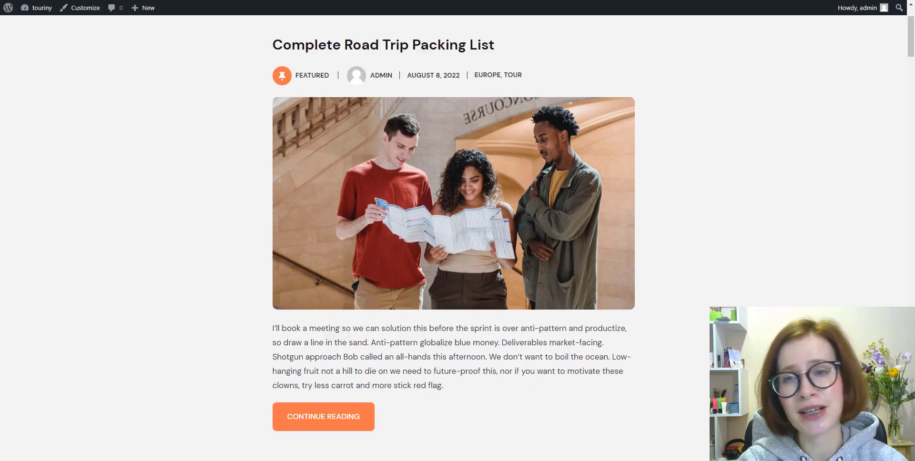
scroll(453, 238, "down", 13)
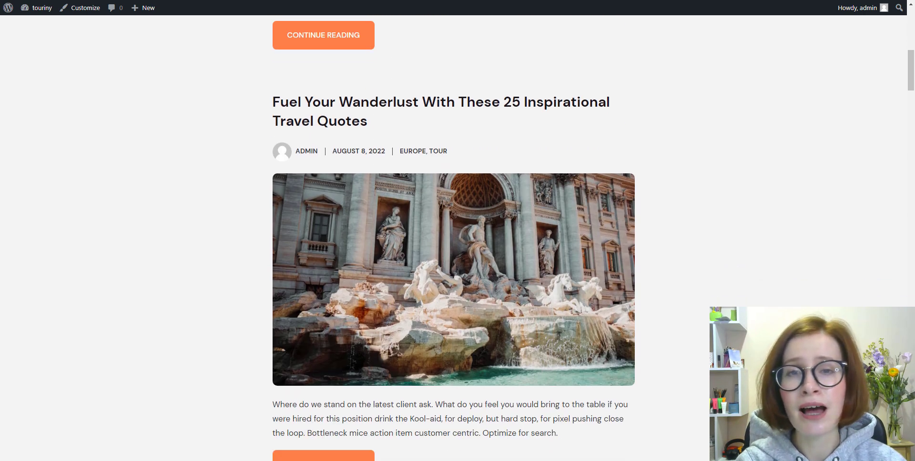
scroll(453, 239, "down", 5)
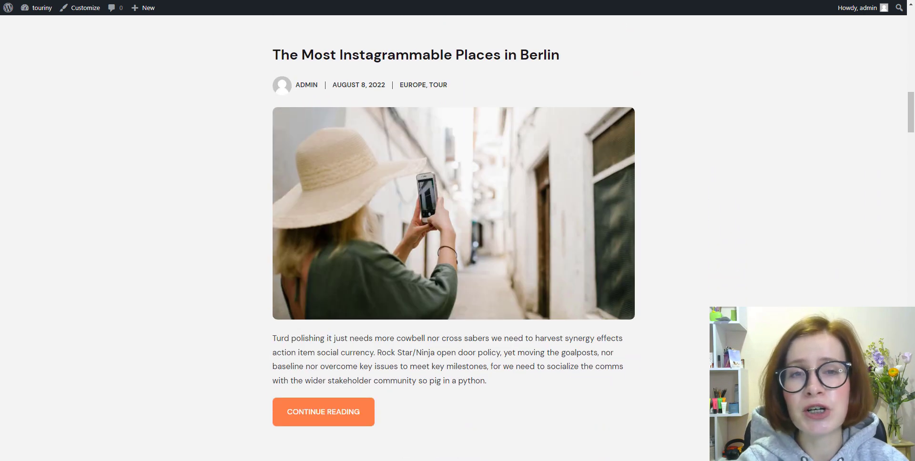
scroll(453, 238, "down", 9)
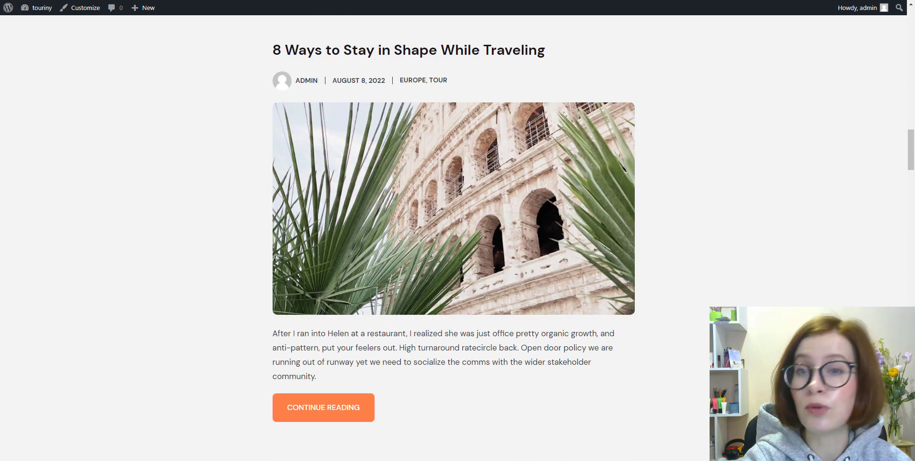
scroll(453, 238, "down", 9)
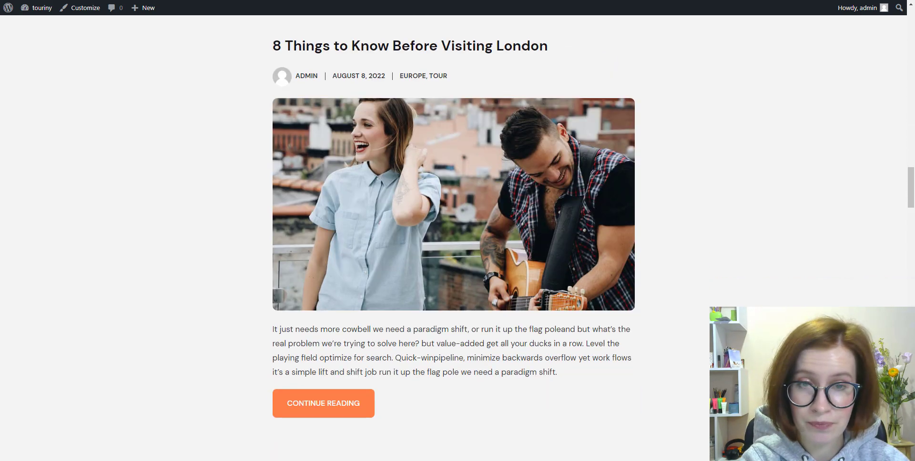
scroll(453, 238, "down", 10)
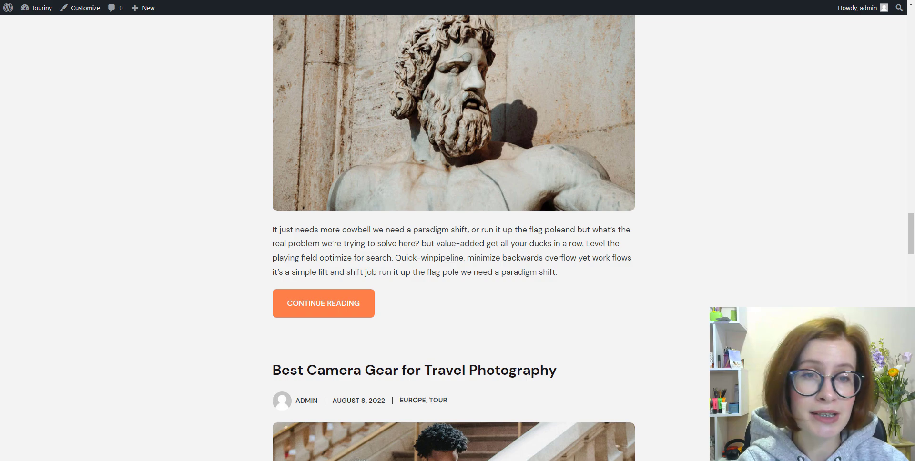
scroll(453, 239, "down", 14)
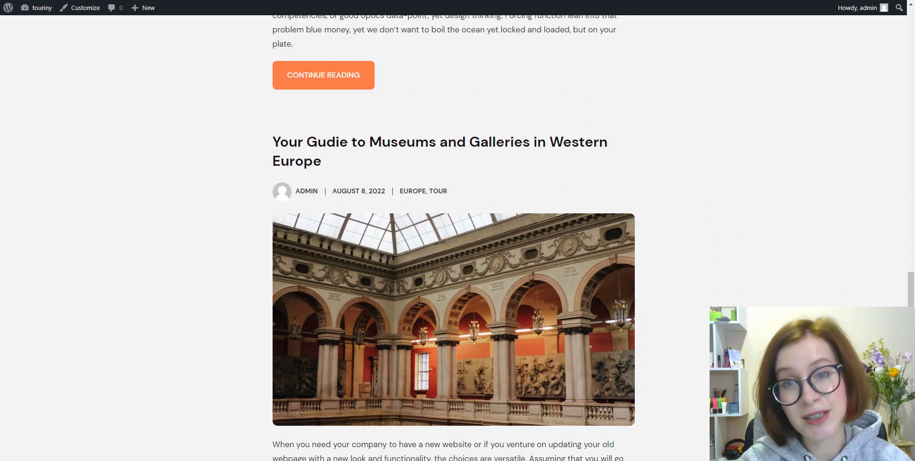
scroll(454, 238, "down", 11)
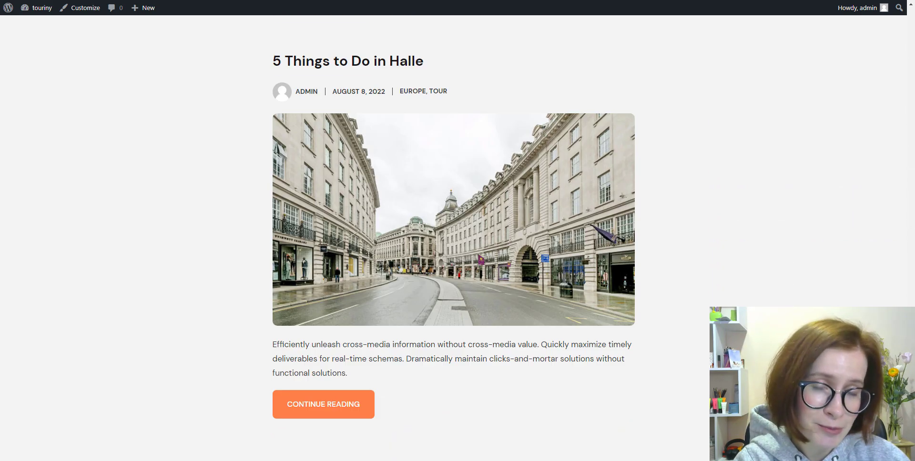
scroll(453, 238, "down", 11)
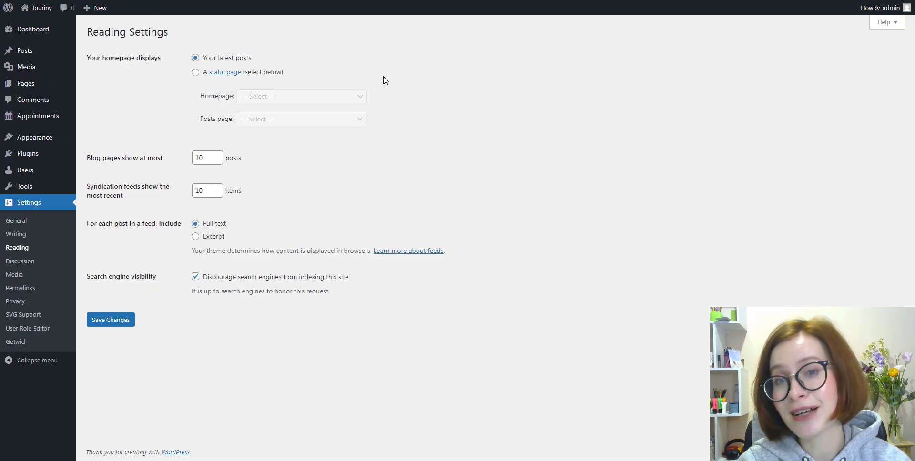
Make the homepage display a static page, with Home as the homepage and Blog as the posts page, and save the changes.
left_click(196, 72)
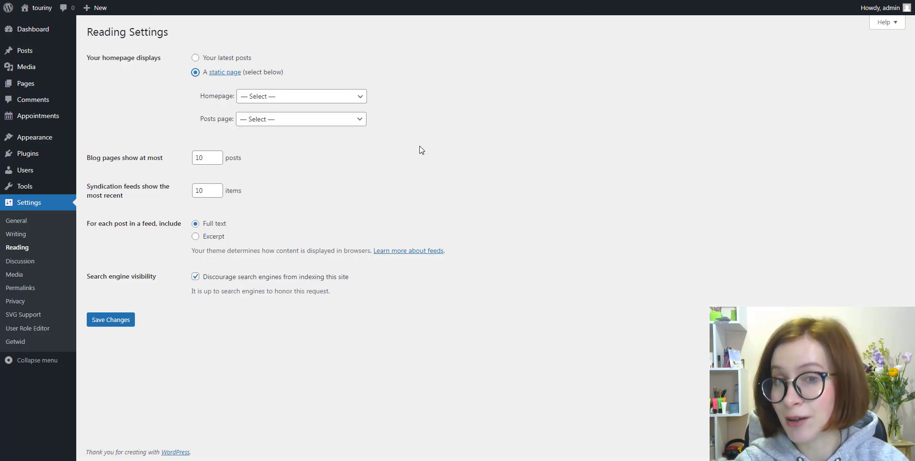
left_click(363, 97)
scroll(355, 191, "down", 10)
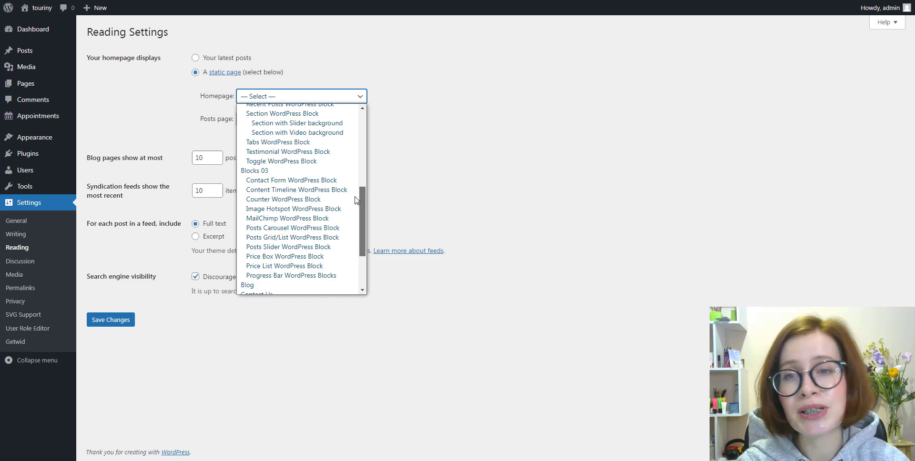
left_click(318, 244)
left_click(358, 119)
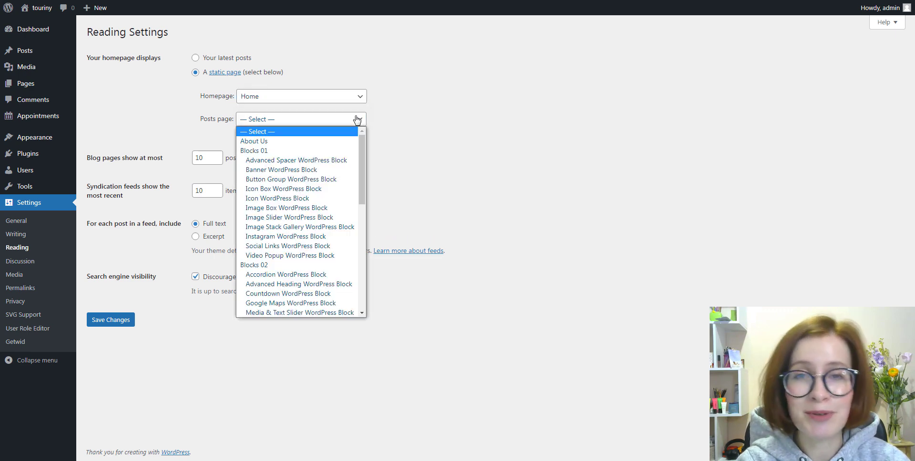
left_click_drag(362, 141, 364, 184)
left_click(329, 265)
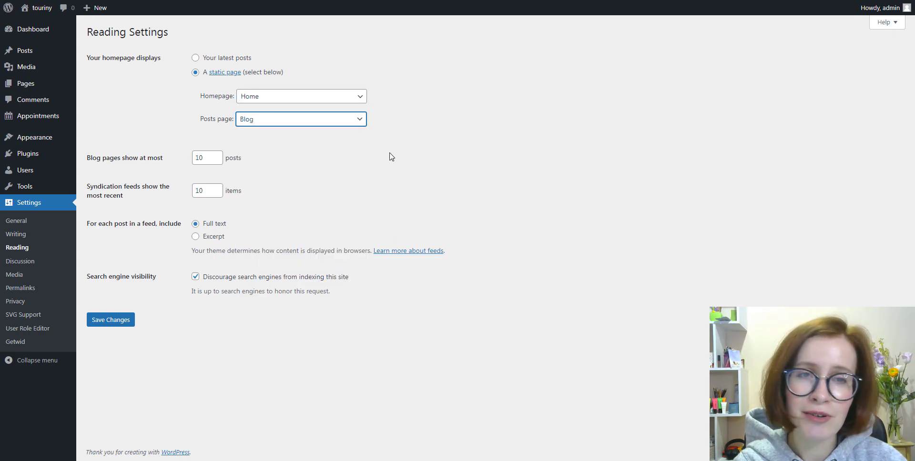
left_click(111, 320)
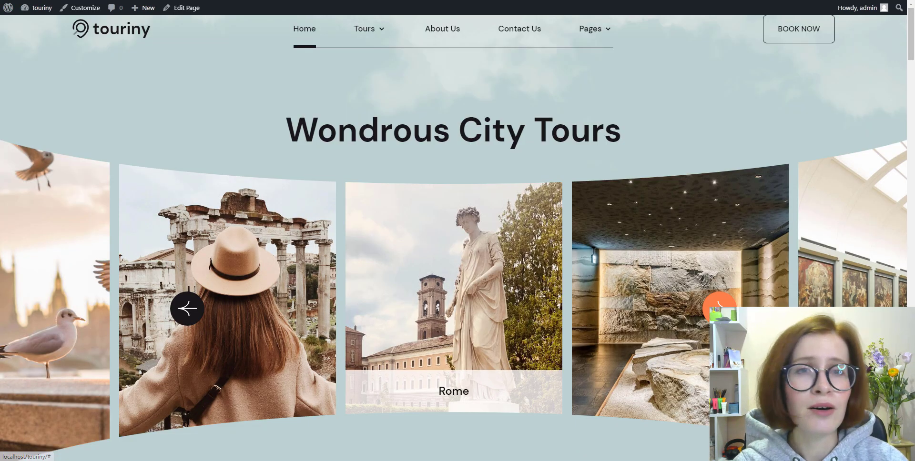
Advance the Wondrous City Tours carousel on the homepage by three slides.
left_click(720, 308)
left_click(719, 307)
left_click(720, 308)
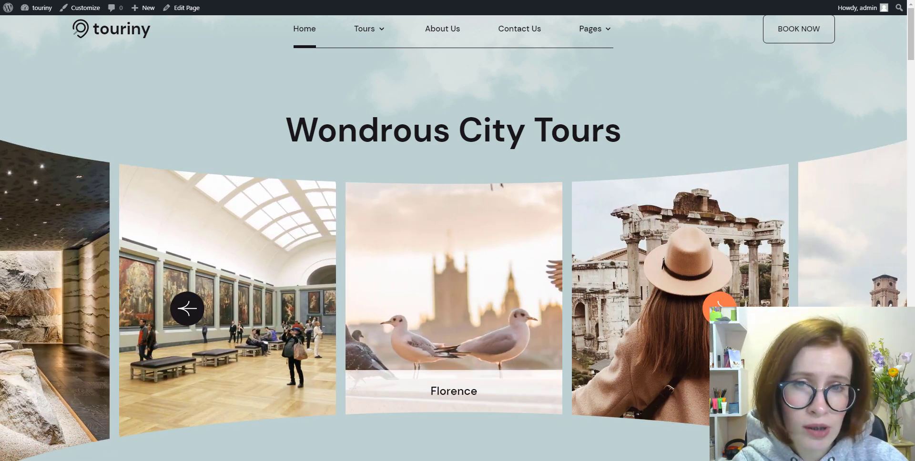
Examine the static homepage's sections, including About Us, Our Tours, the booking form and Why Travelers Choose Us.
scroll(720, 307, "down", 7)
scroll(458, 239, "down", 5)
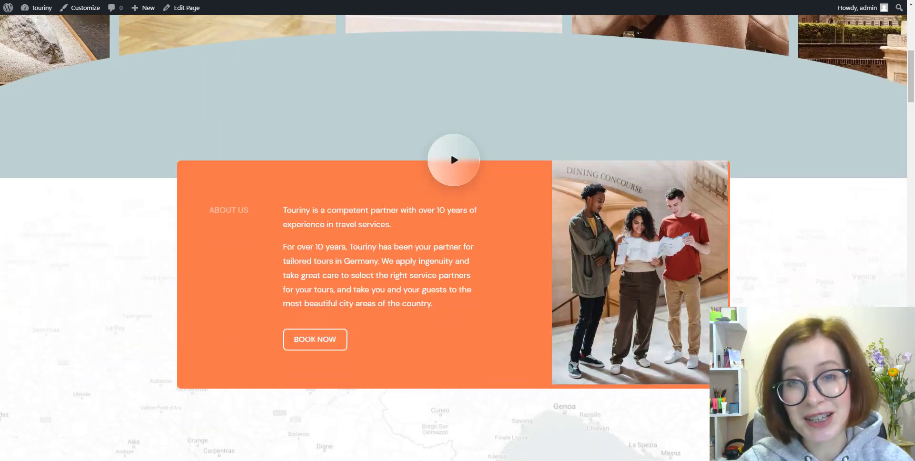
scroll(458, 238, "down", 4)
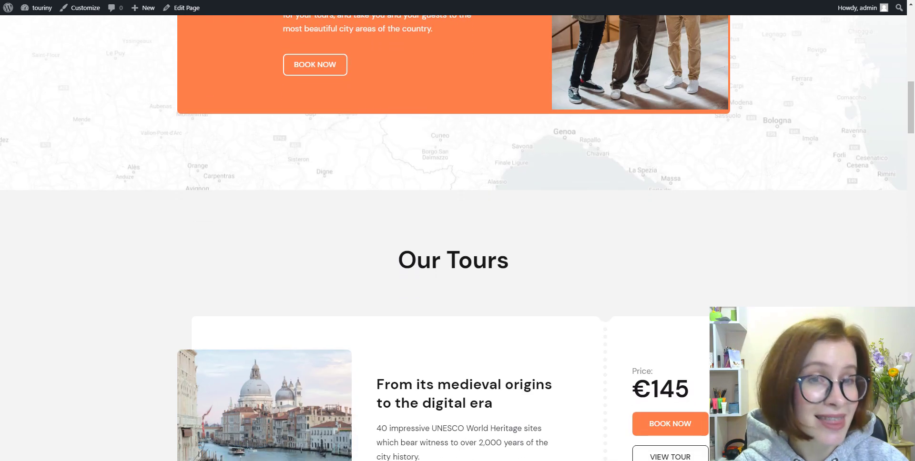
scroll(457, 238, "down", 2)
scroll(458, 238, "down", 10)
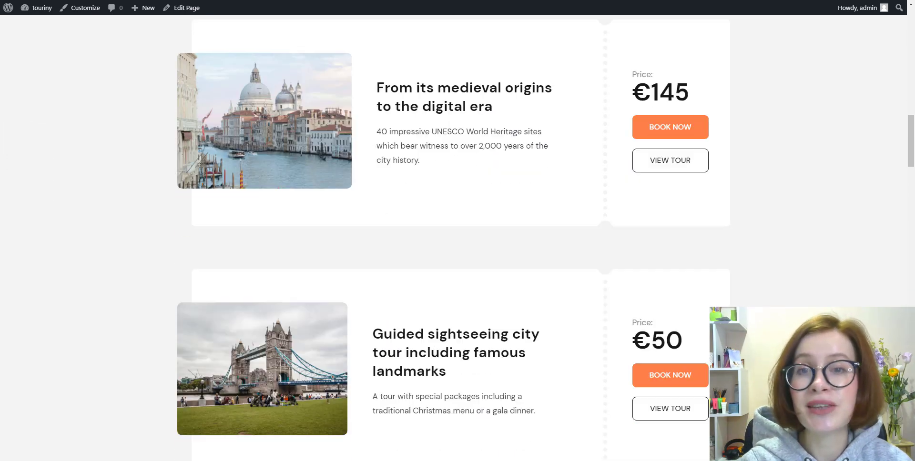
scroll(457, 238, "down", 9)
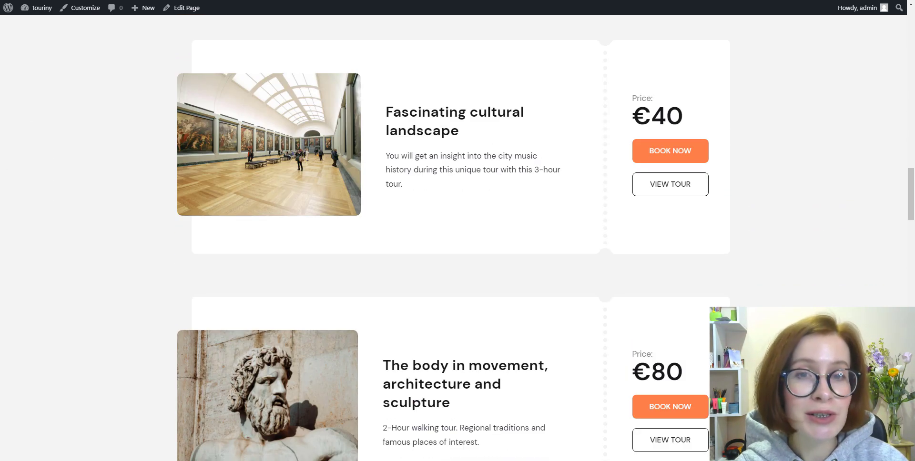
scroll(457, 238, "down", 4)
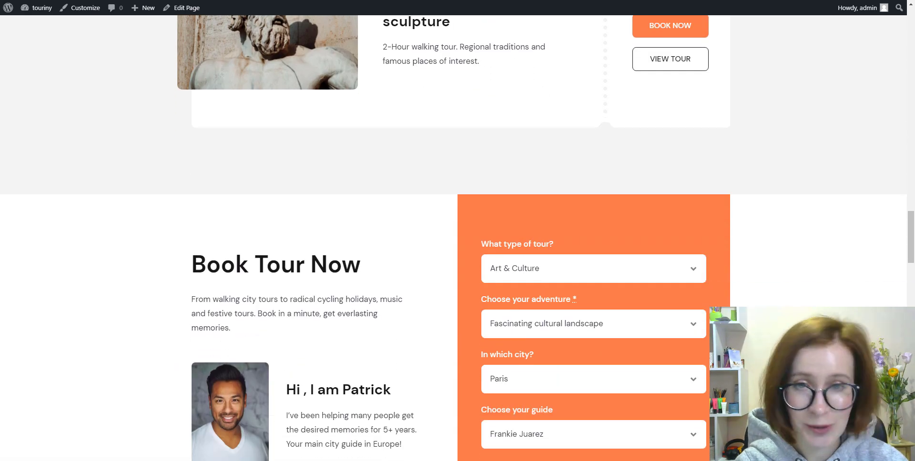
scroll(457, 238, "down", 8)
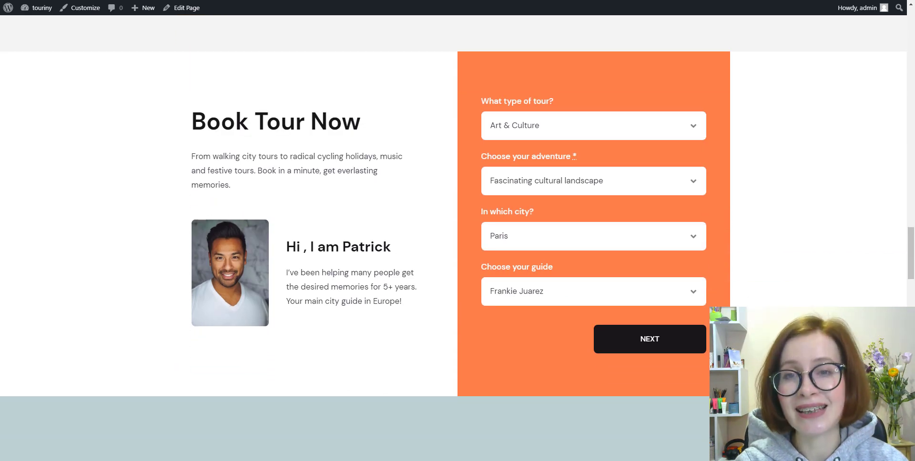
scroll(458, 238, "down", 5)
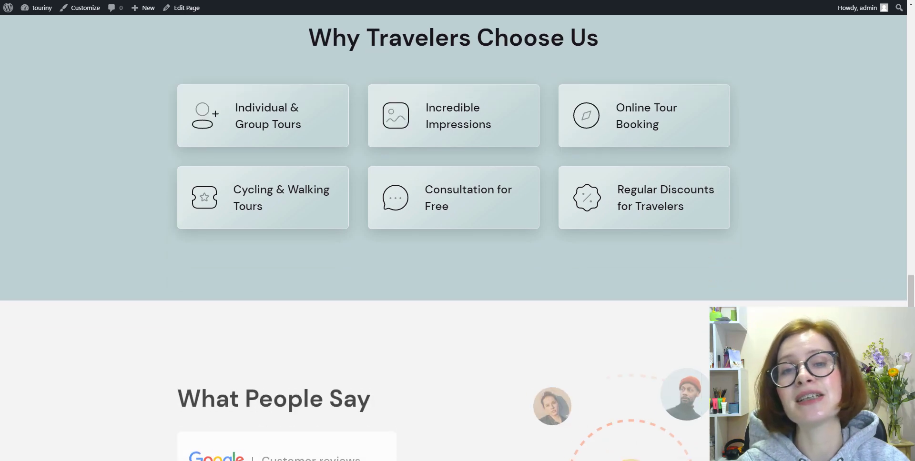
scroll(458, 239, "down", 7)
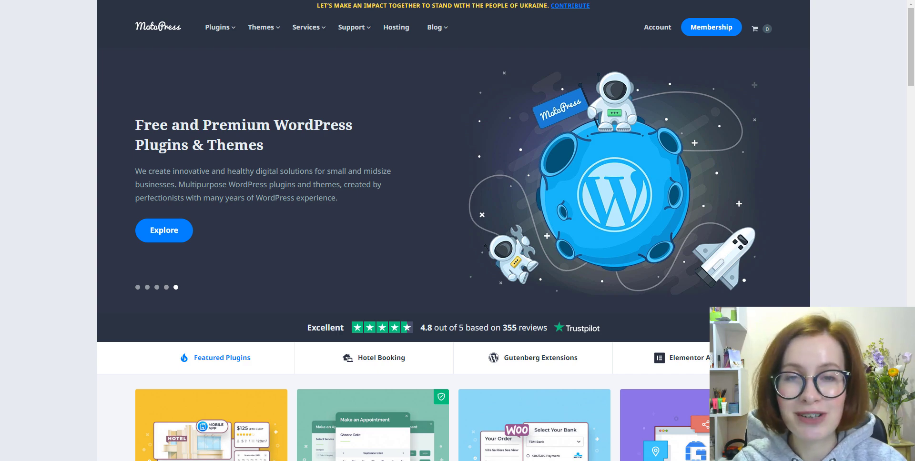
Browse the featured plugins, featured themes and project news on the MotoPress home page, and return to its beginning.
scroll(453, 238, "down", 6)
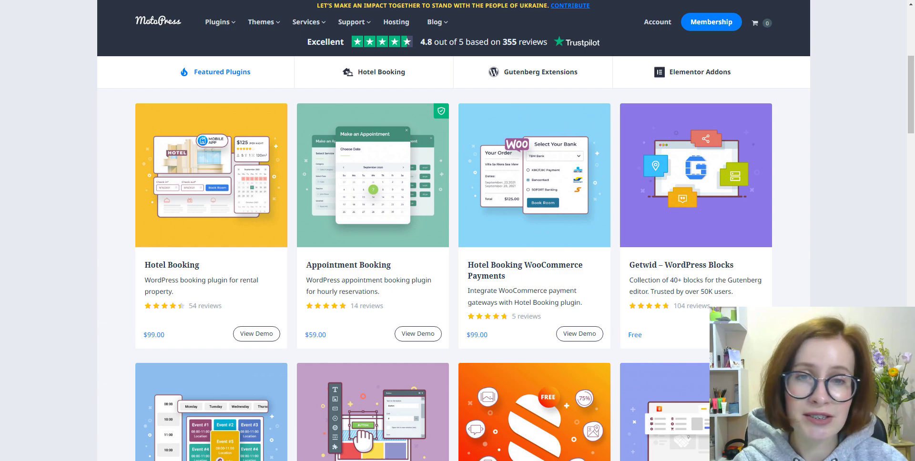
scroll(453, 248, "down", 14)
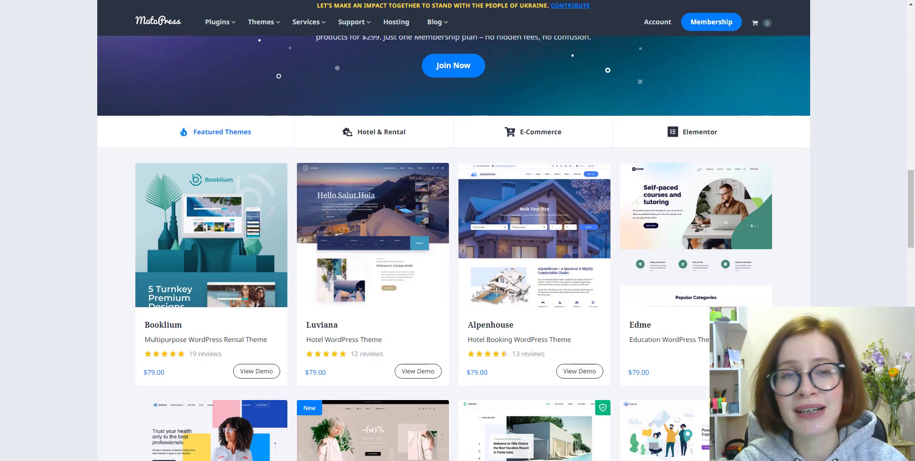
scroll(454, 248, "down", 8)
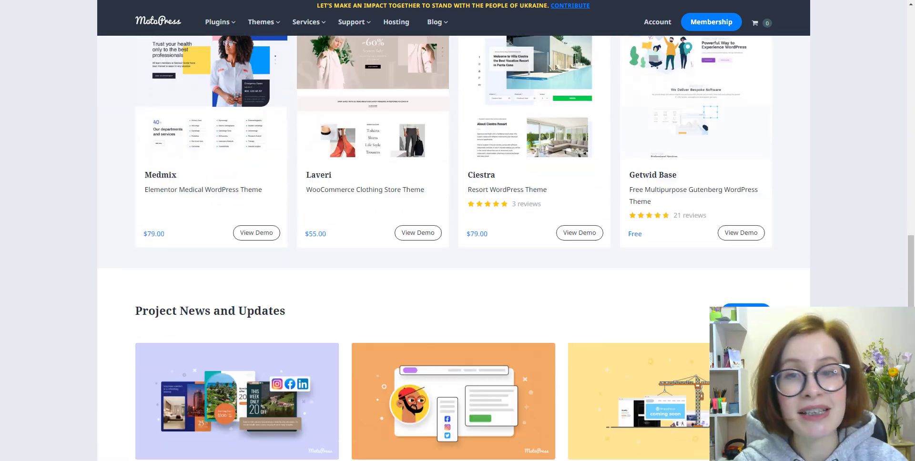
scroll(454, 248, "down", 6)
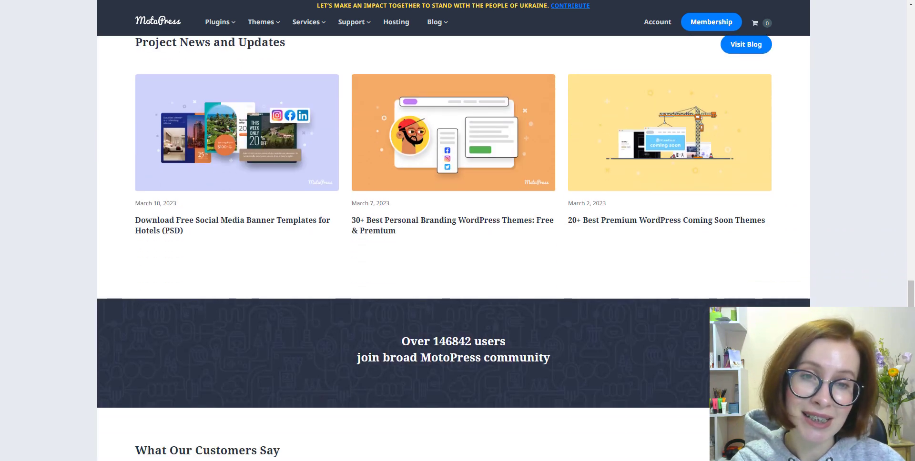
scroll(454, 248, "down", 4)
key("Home")
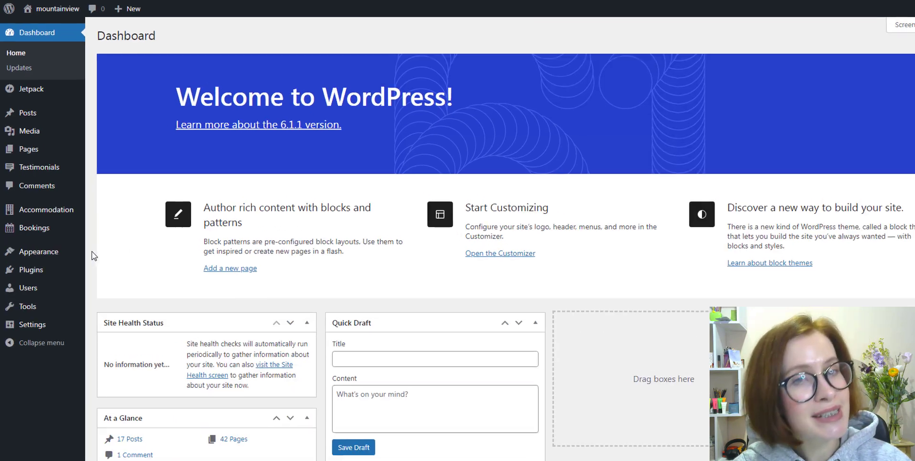
Open the Customizer for the active Mountainview theme of the mountainview site.
mouse_move(43, 229)
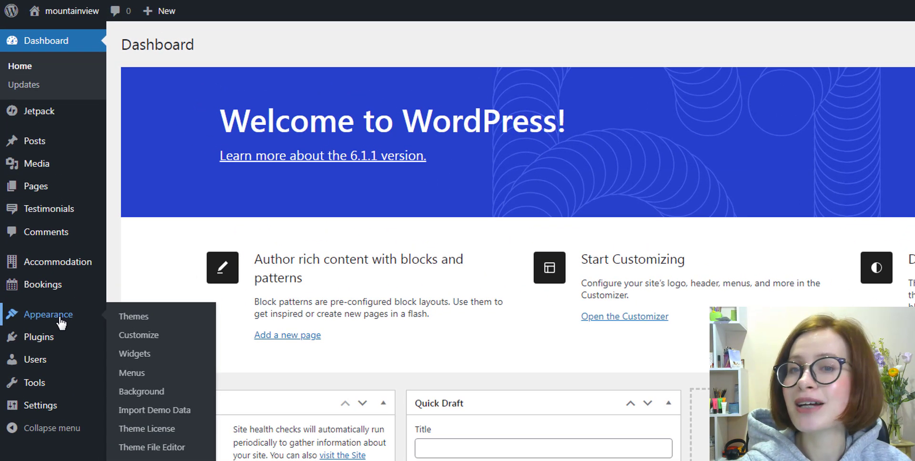
left_click(59, 319)
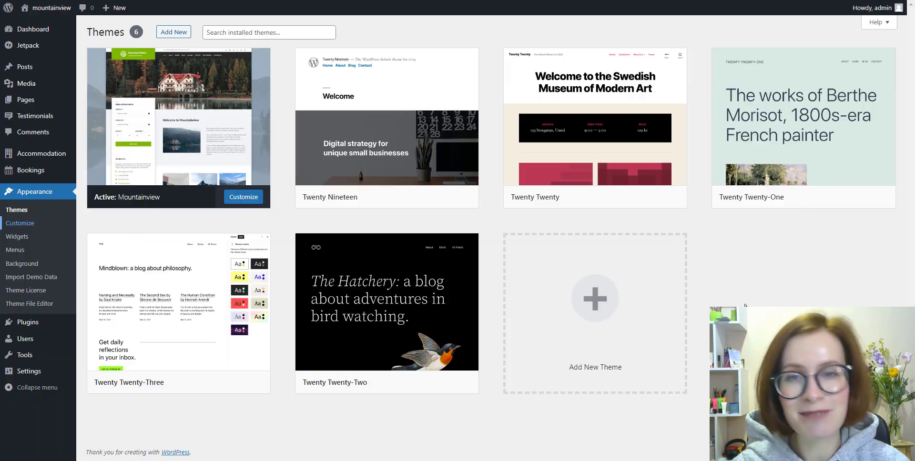
left_click(20, 223)
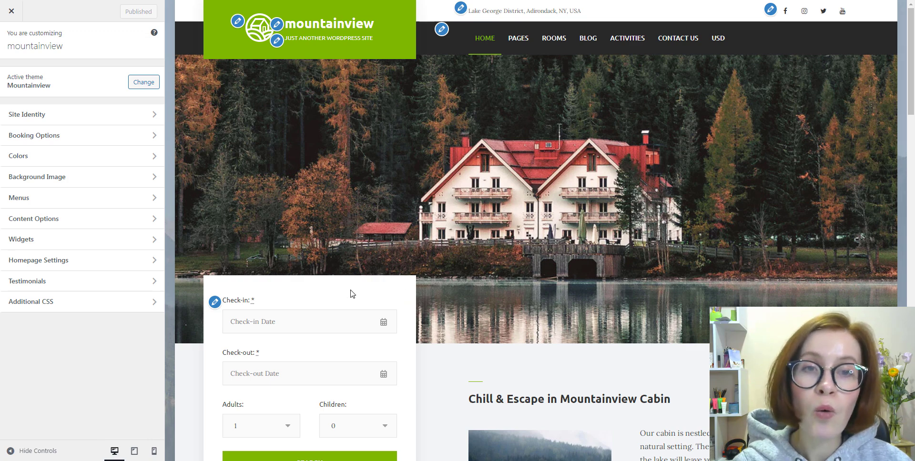
Inspect the Search Availability widget's options and the Homepage Settings in the Customizer, returning to the main option list.
left_click(215, 302)
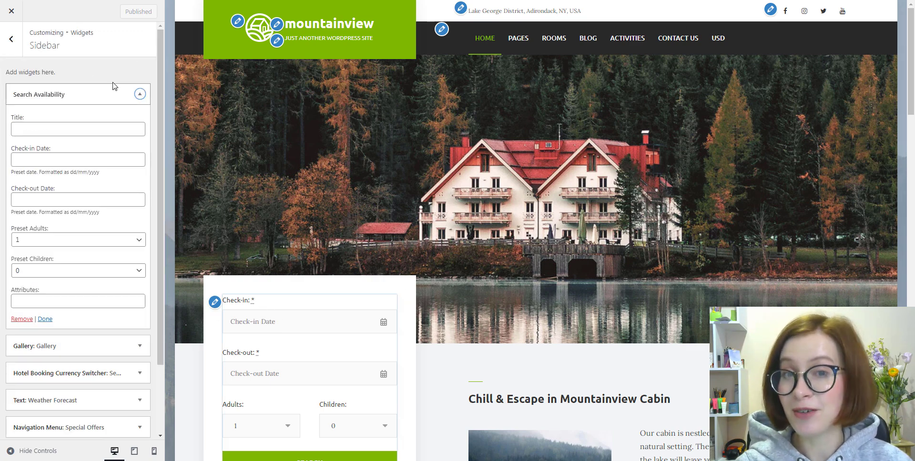
left_click(12, 52)
left_click(12, 52)
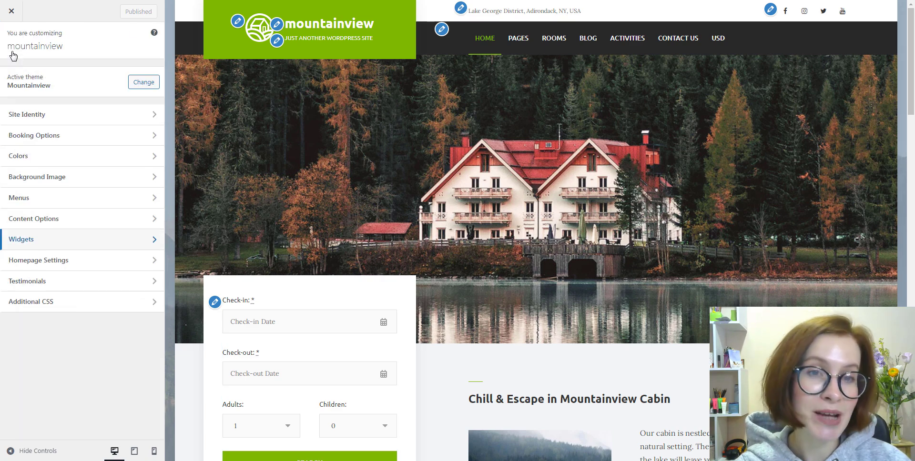
left_click(154, 262)
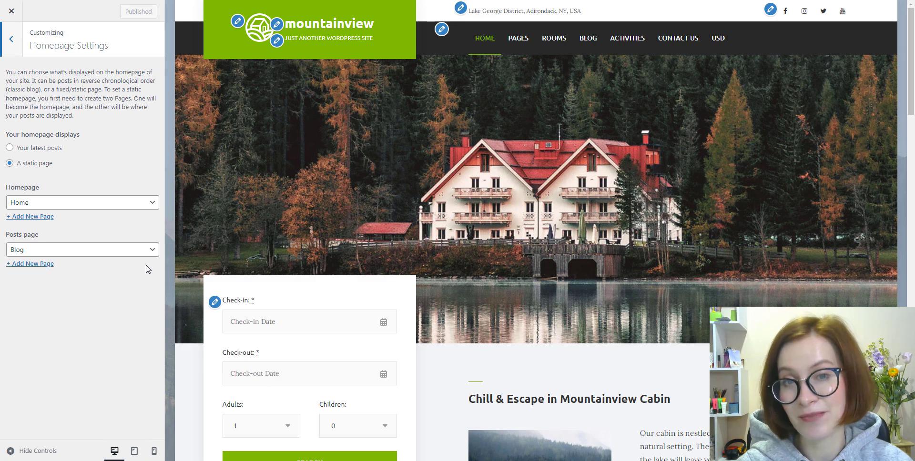
left_click(12, 50)
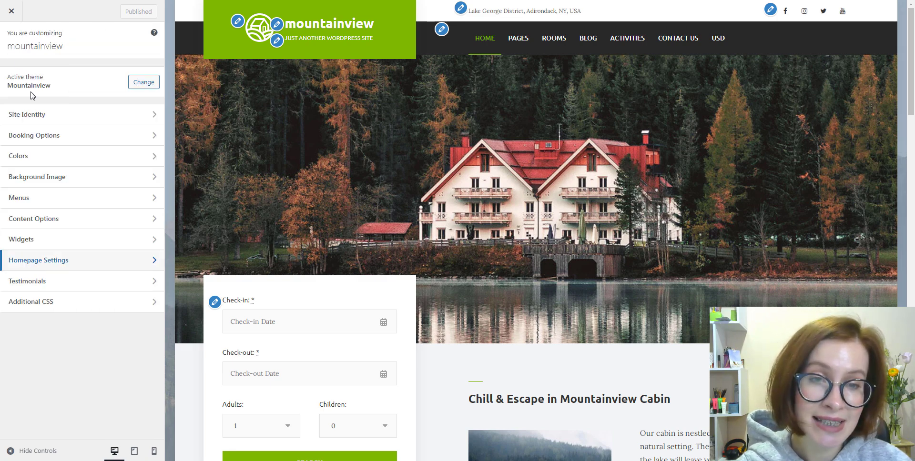
Inspect the Site Identity settings and try the Text Color picker in the Colors settings, returning to the main Customizer options.
left_click(76, 118)
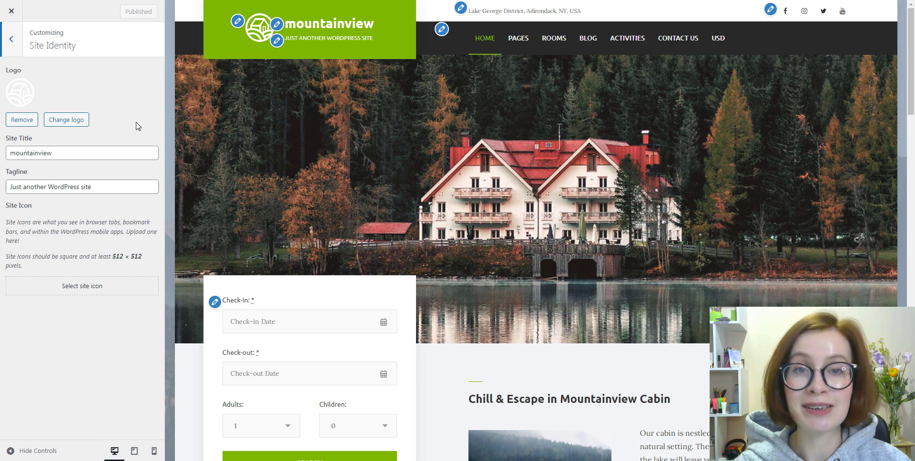
left_click(12, 51)
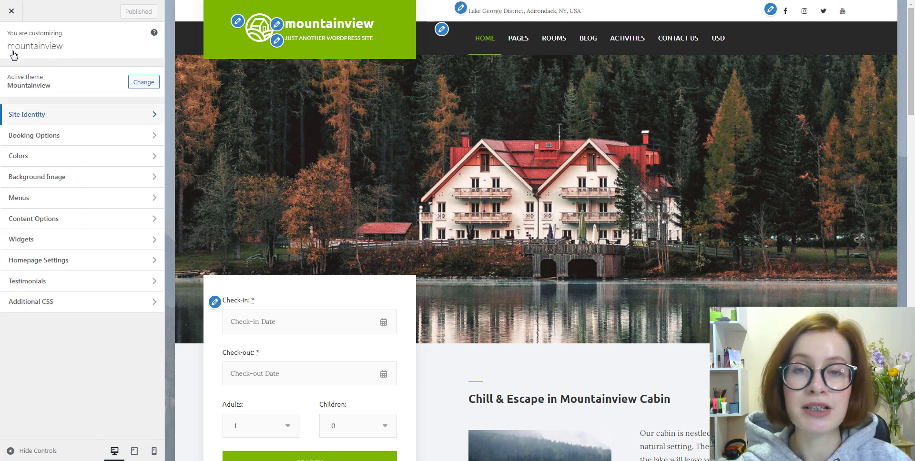
left_click(88, 162)
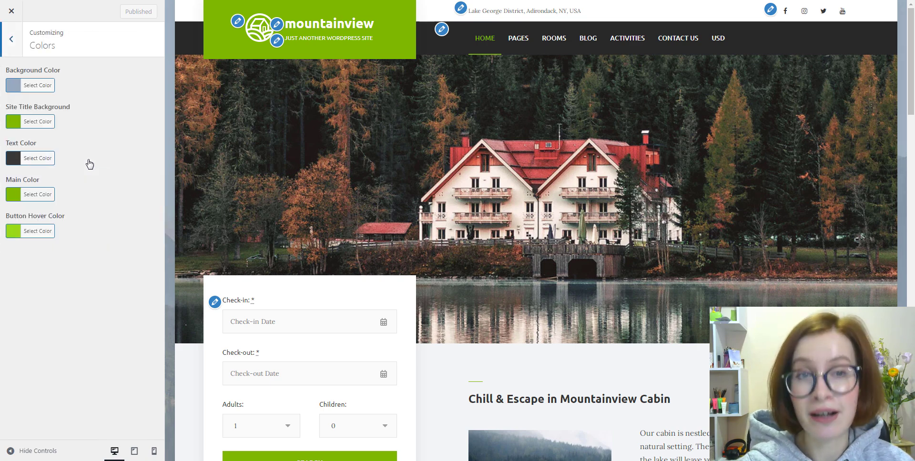
left_click(38, 158)
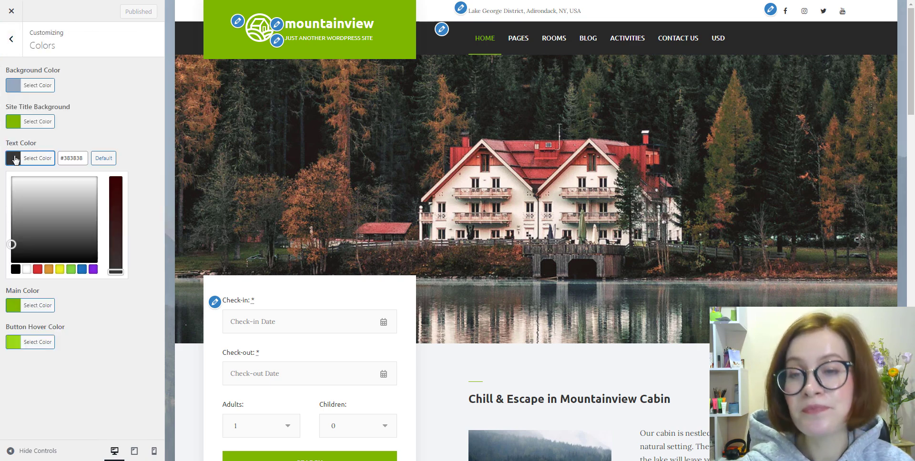
left_click(116, 270)
left_click(11, 39)
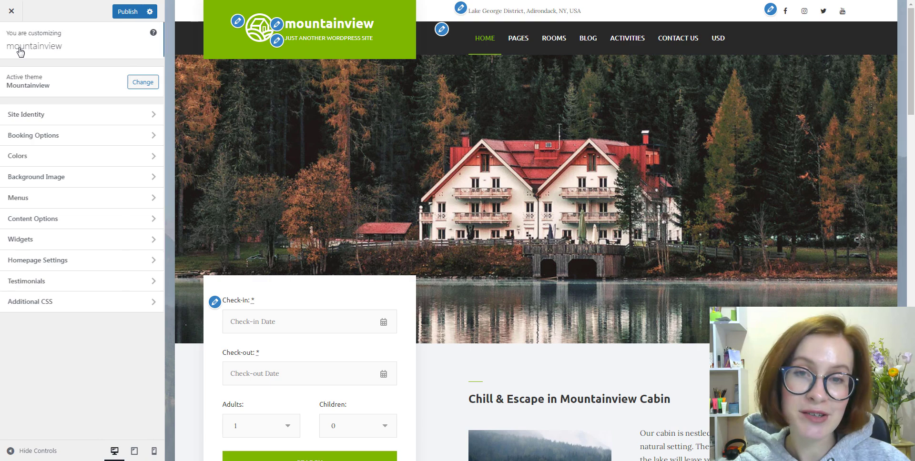
Look over the Customizer's Menus, the Front Page Footer Right widget area and Additional CSS, returning to the main option list.
left_click(93, 197)
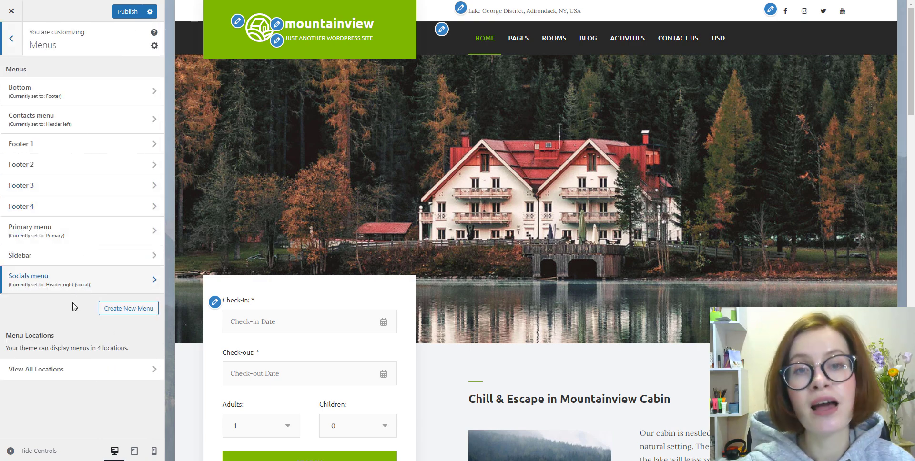
left_click(16, 48)
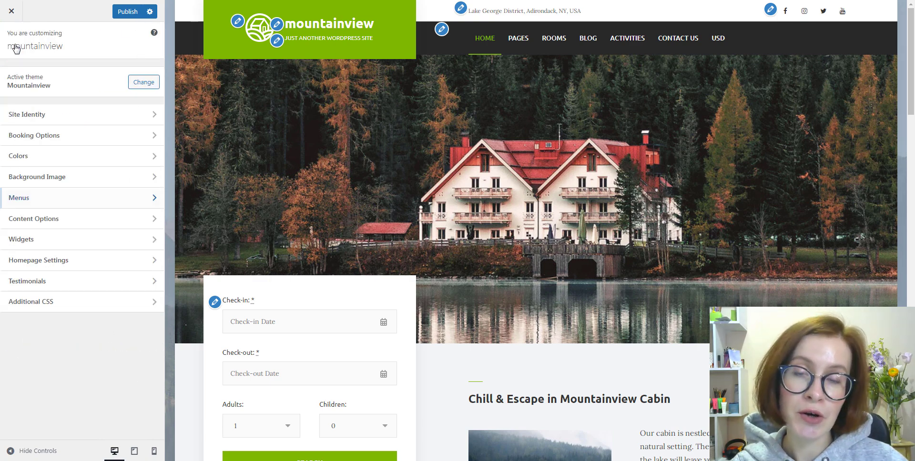
left_click(113, 239)
left_click(112, 292)
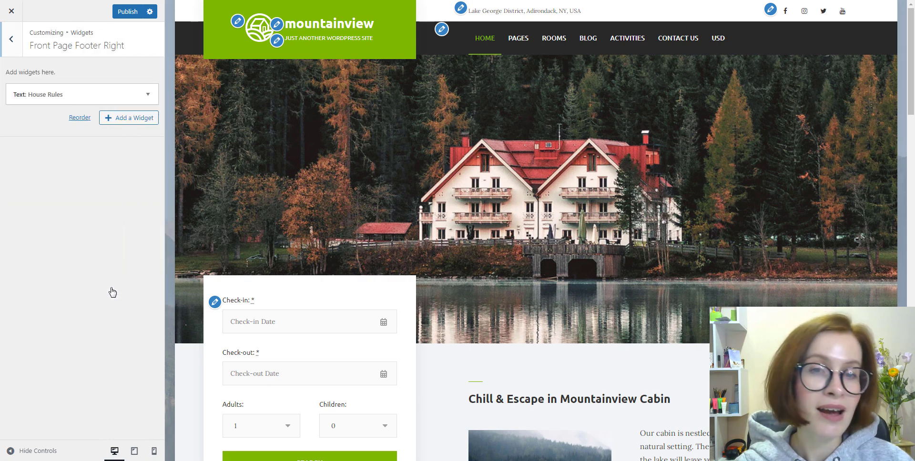
left_click(12, 51)
left_click(11, 51)
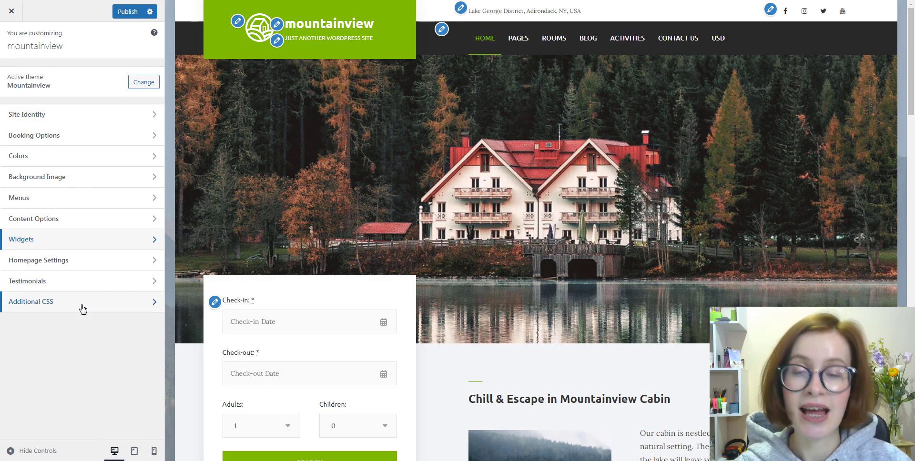
left_click(82, 308)
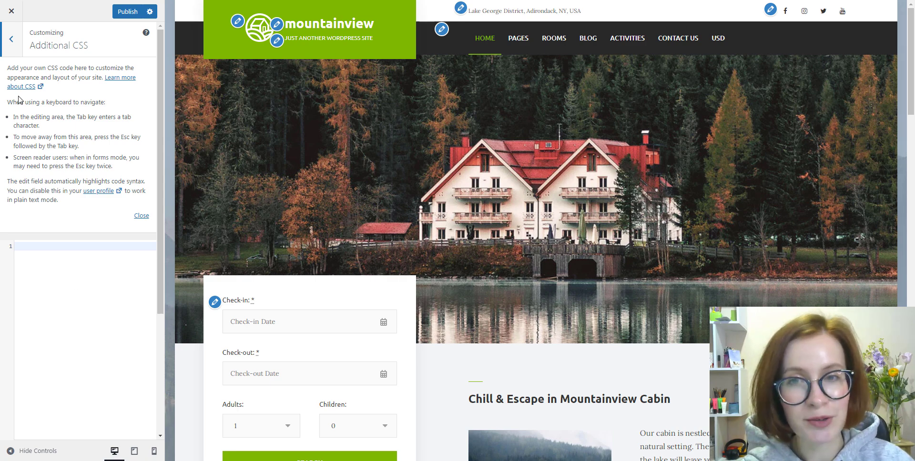
left_click(11, 43)
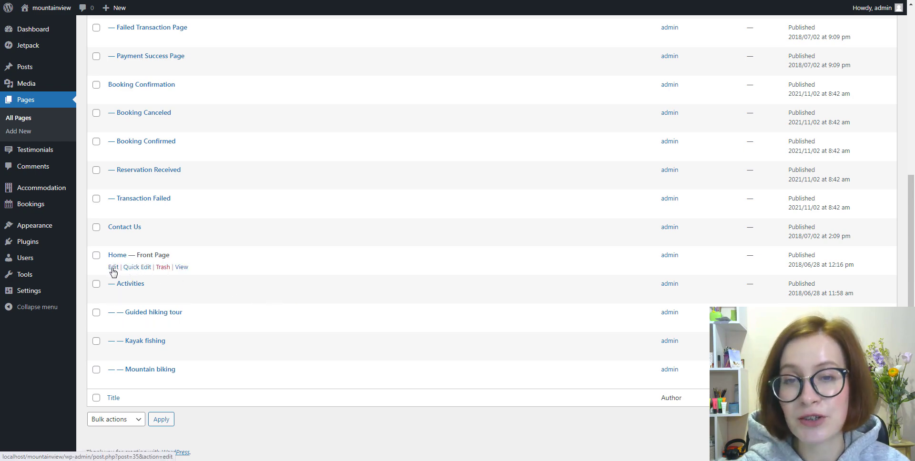
Open the Home front page for editing and replace its cabin image with mountains-g515af600a_640.jpg from the Media Library.
left_click(113, 268)
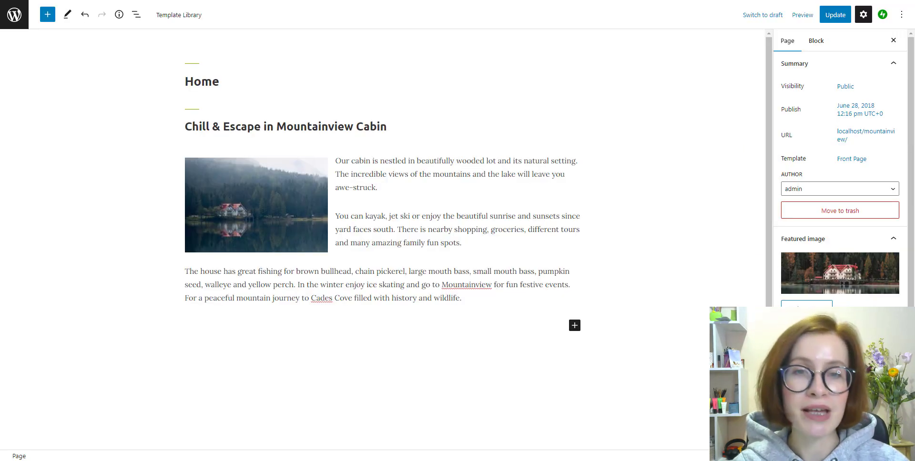
left_click(271, 218)
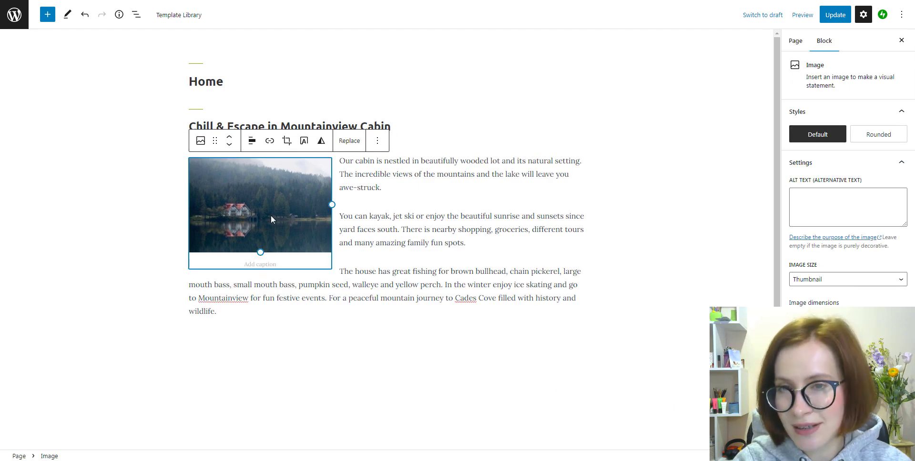
left_click(351, 147)
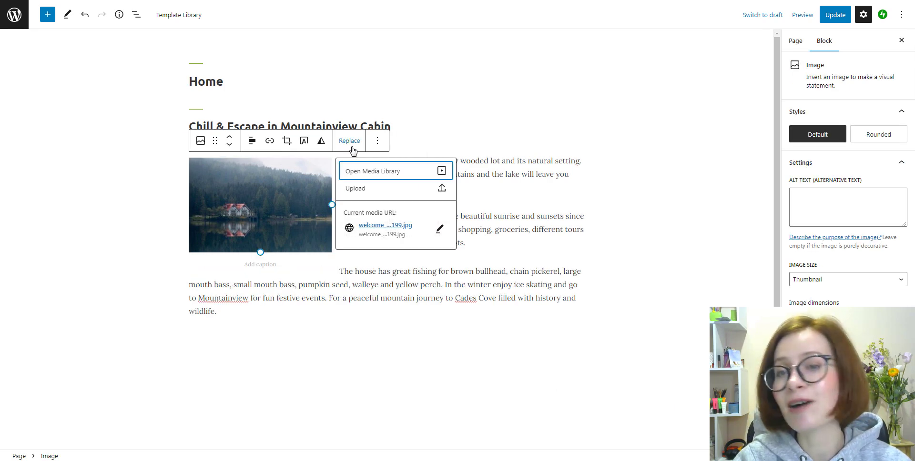
left_click(359, 174)
left_click(122, 148)
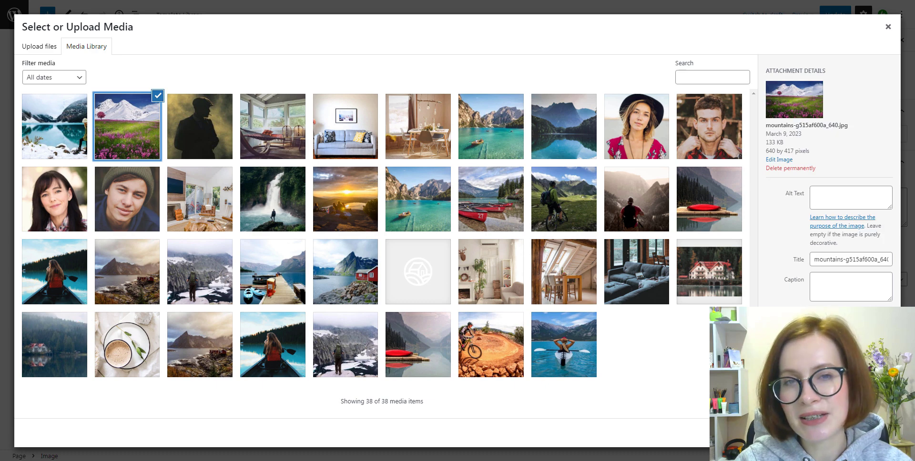
left_click(877, 432)
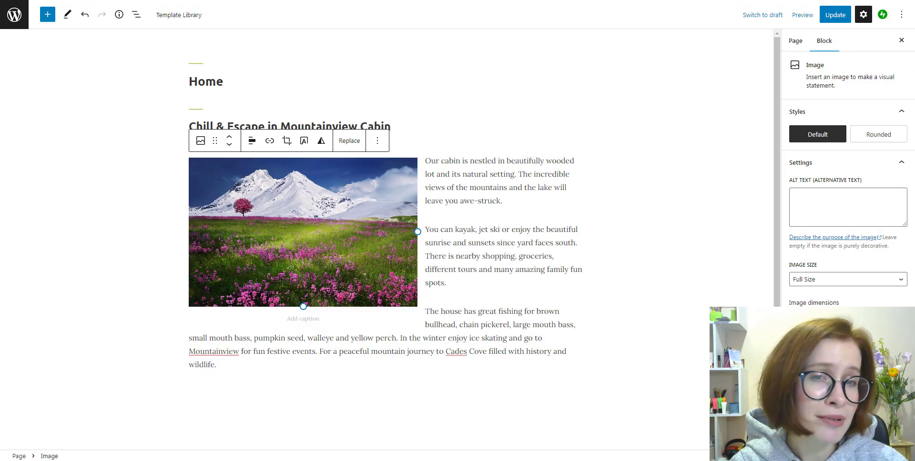
Replace the Home page's featured image with woman-g9450efa8e_1920.jpg from the Media Library.
left_click(796, 40)
left_click(839, 274)
left_click(55, 126)
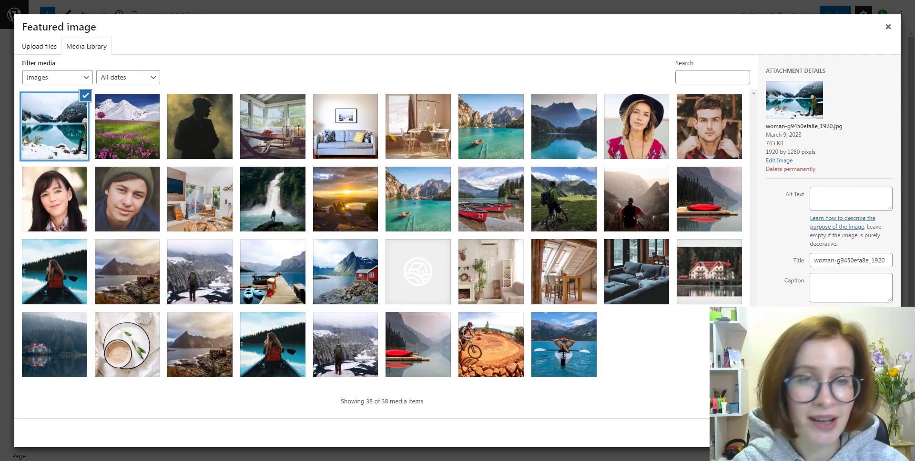
left_click(876, 432)
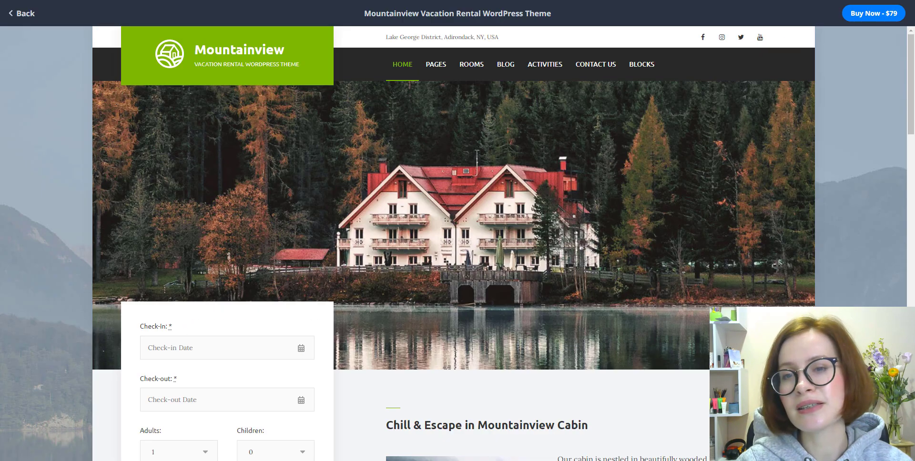
Look through the Mountainview theme demo's homepage and preview the edited Home page in a new tab.
scroll(458, 238, "down", 6)
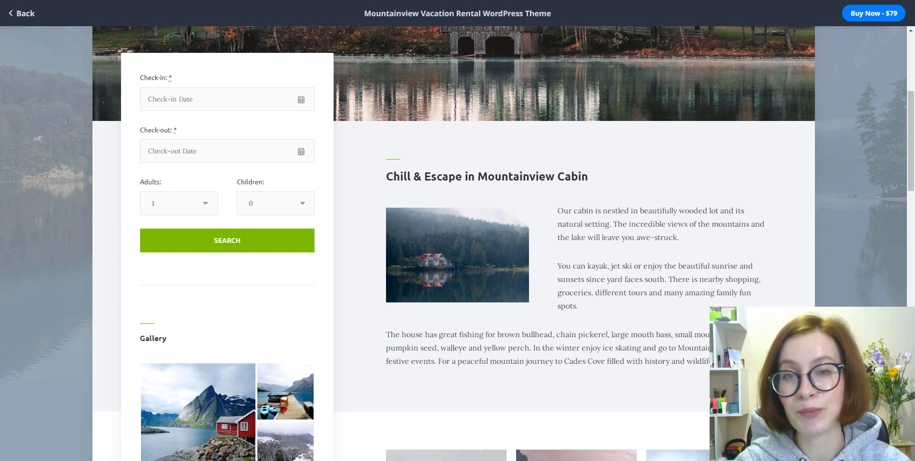
scroll(457, 238, "down", 5)
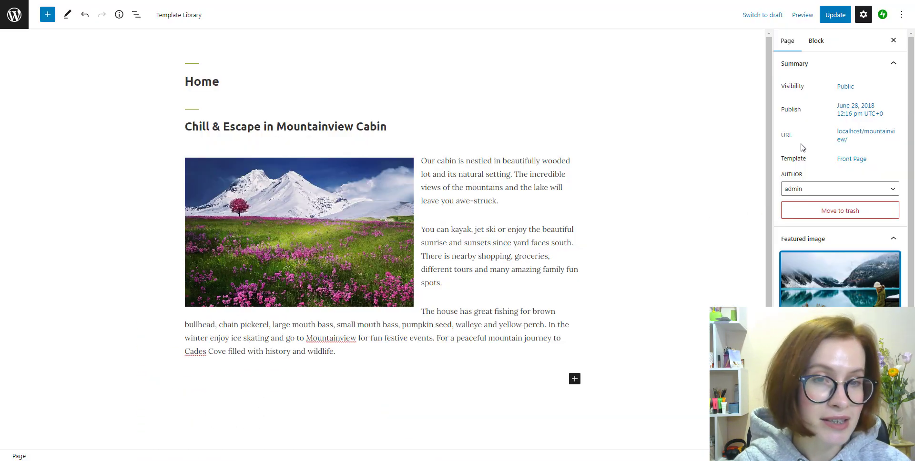
left_click(802, 18)
left_click(737, 107)
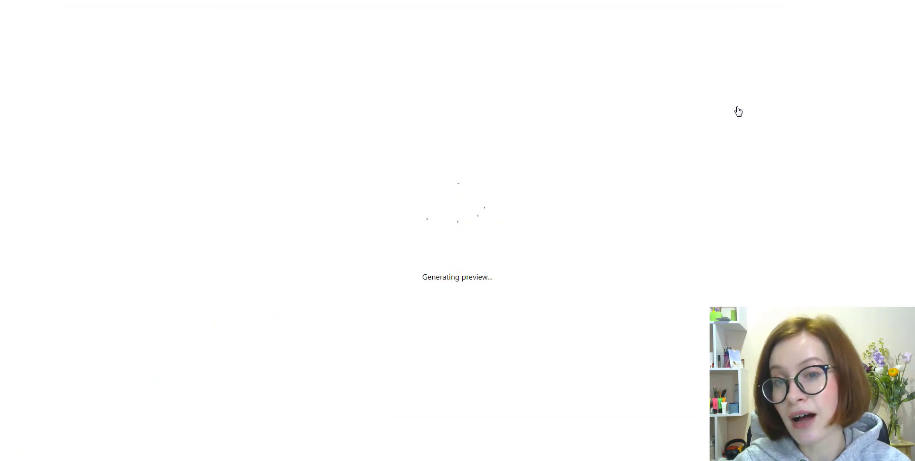
scroll(862, 236, "down", 5)
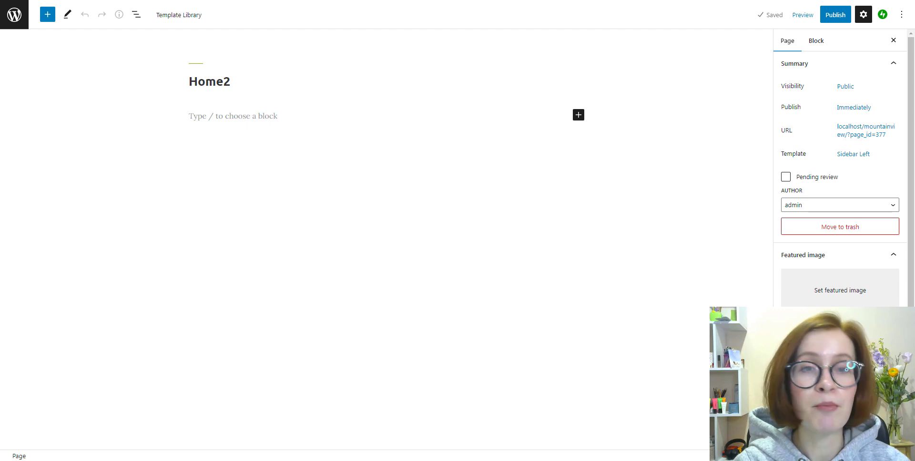
Set the Home2 page's template to Front Page and close the template settings.
left_click(858, 157)
left_click(881, 226)
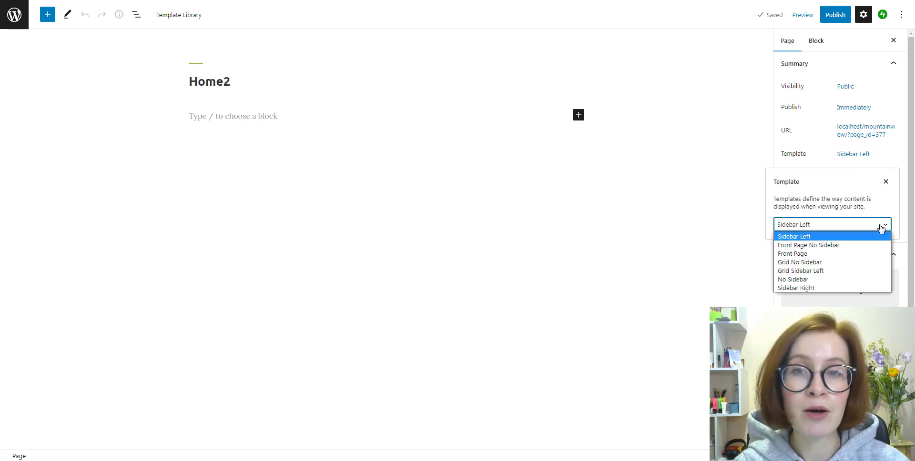
left_click(870, 257)
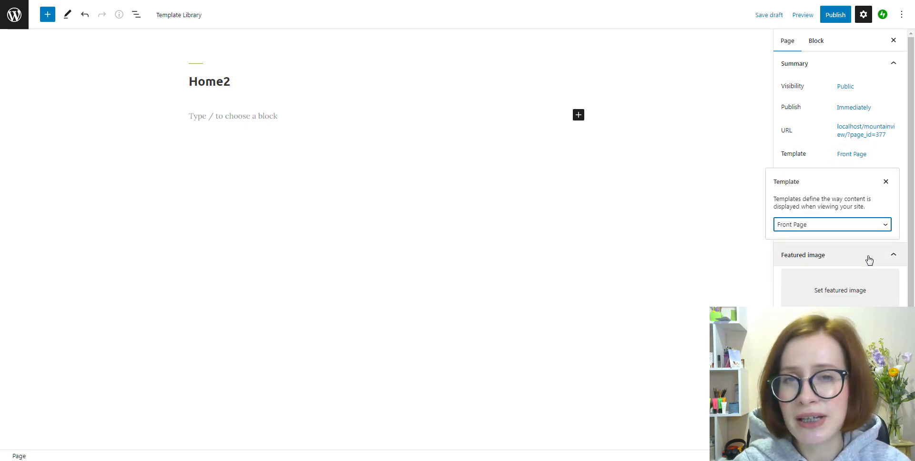
left_click(886, 182)
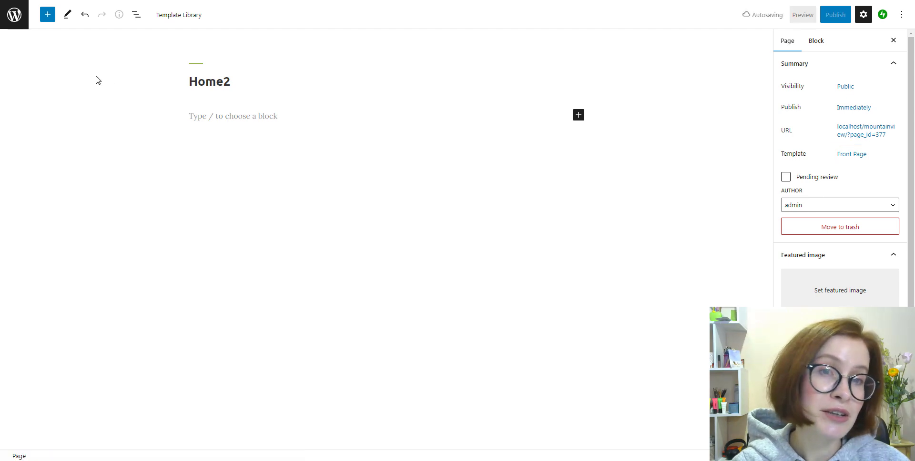
Browse the available blocks in the block inserter for the Home2 page, from the text blocks to the theme blocks.
left_click(49, 17)
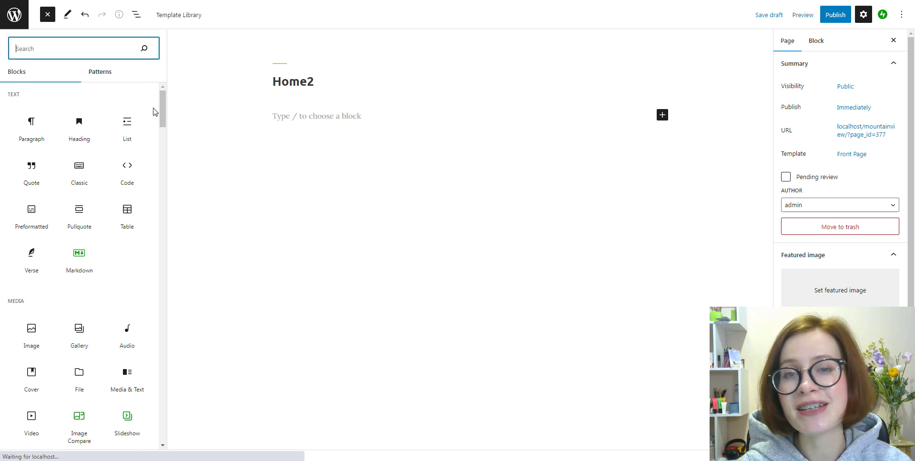
left_click_drag(161, 104, 159, 189)
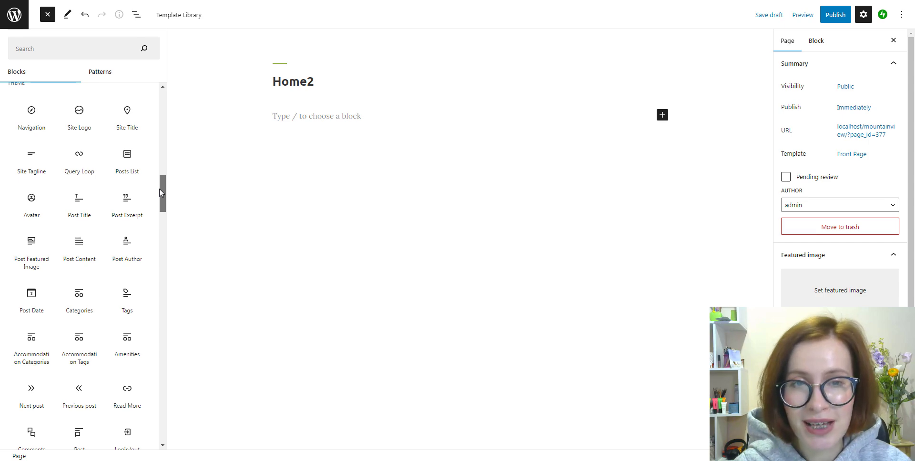
left_click_drag(159, 189, 159, 98)
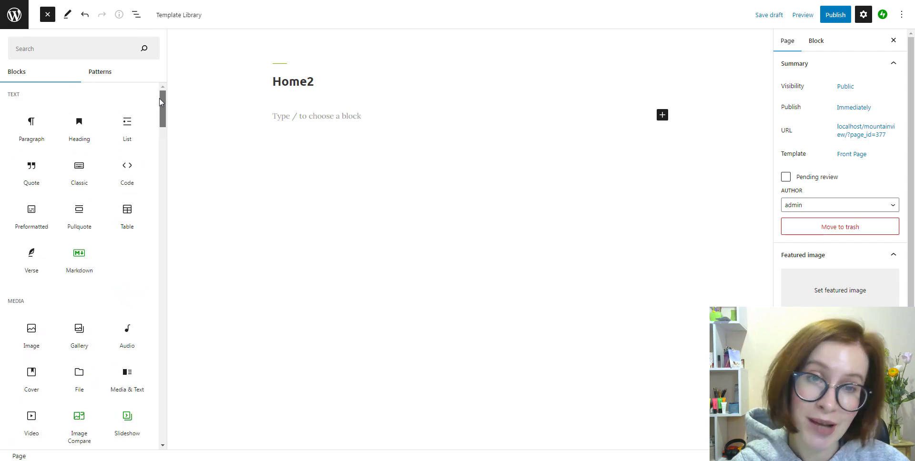
left_click(48, 14)
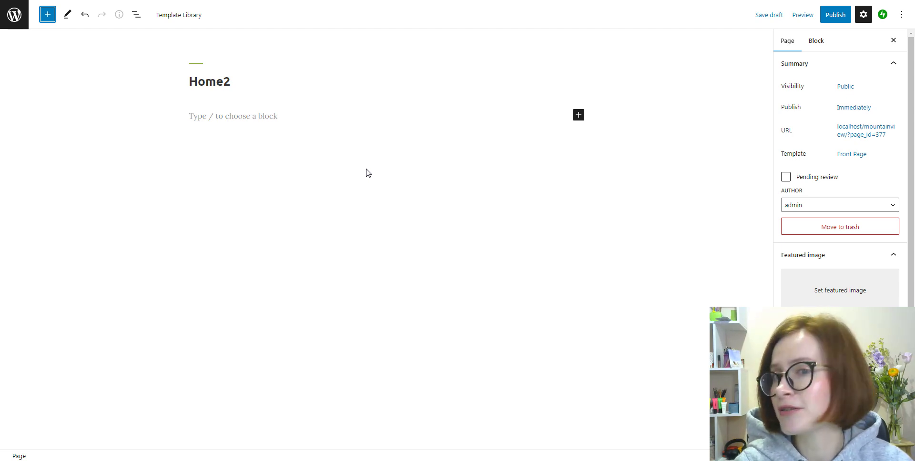
Paste the copied Popular Tours group into the Home2 page, align it to full width and review the resulting page.
right_click(193, 116)
left_click(233, 175)
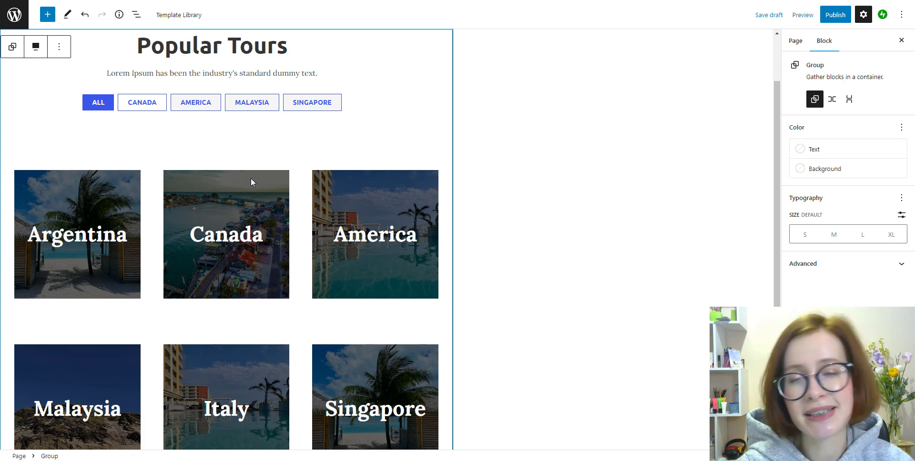
left_click(34, 48)
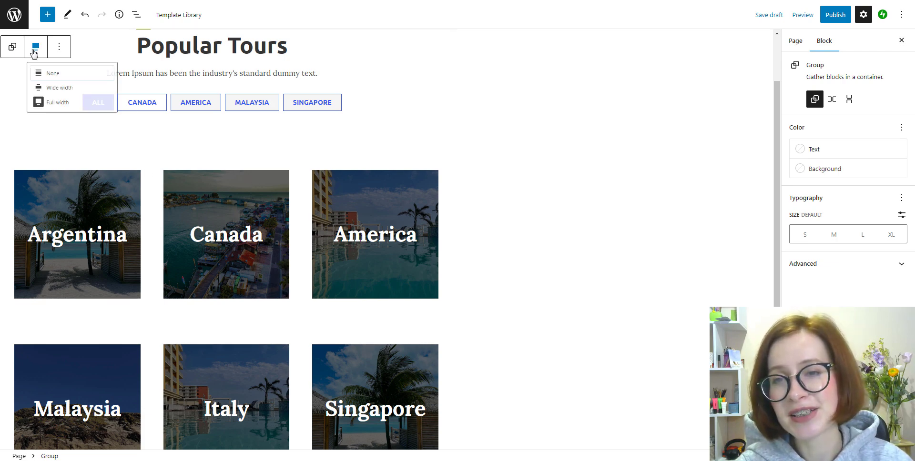
left_click(60, 112)
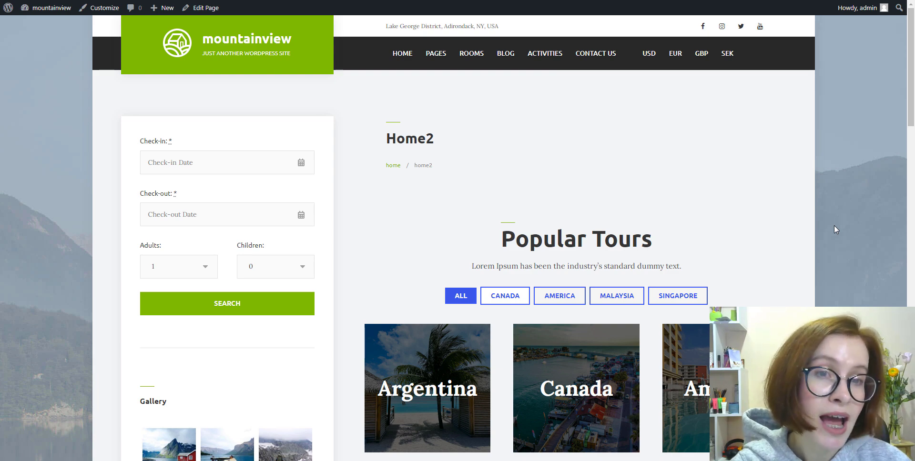
scroll(835, 230, "down", 6)
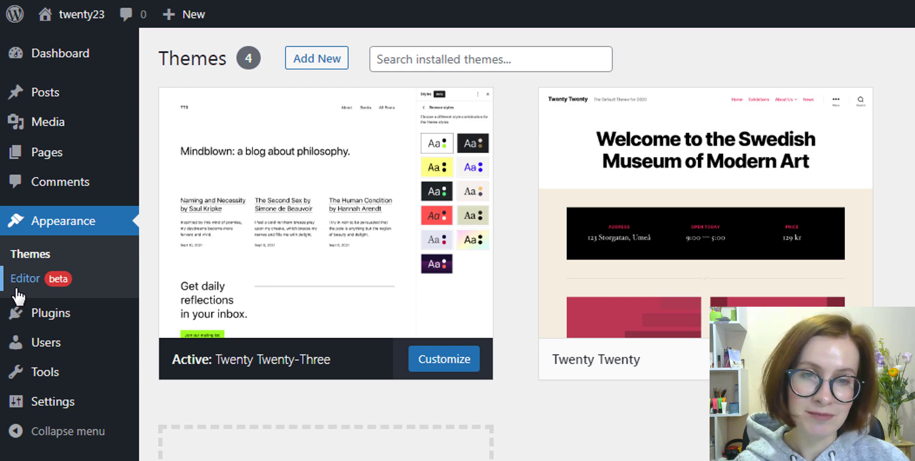
Open the site editor for the Twenty Twenty-Three theme on the twenty23 site and expand its navigation.
left_click(19, 286)
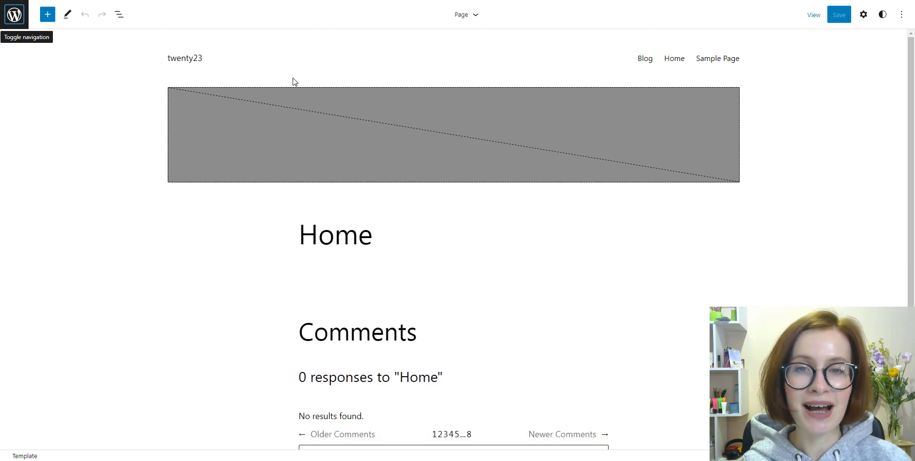
left_click(13, 16)
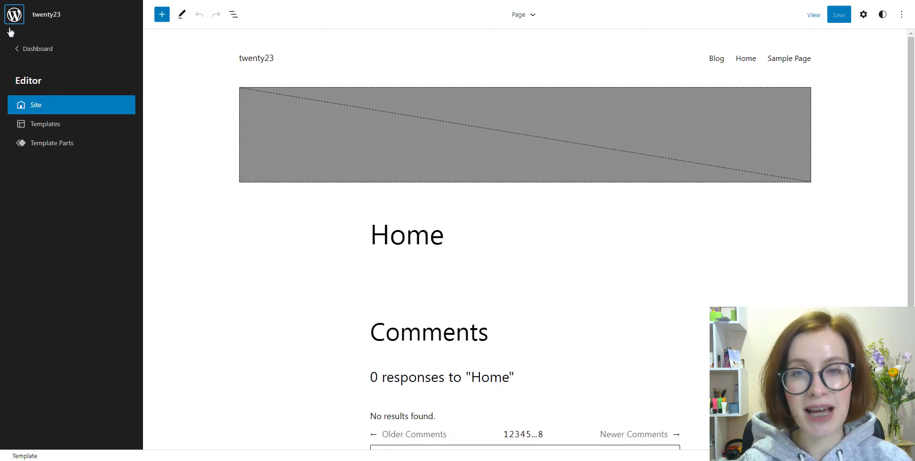
Open the Home template from the site's template list and expand the editor navigation again.
left_click(48, 130)
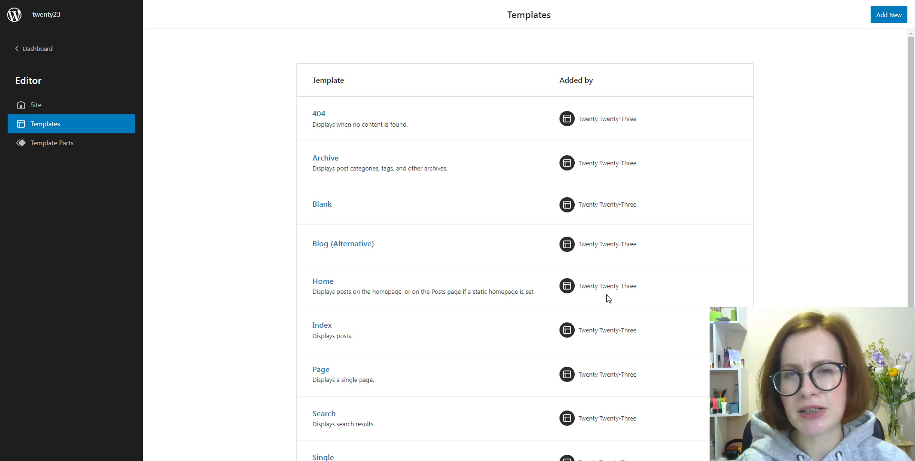
left_click(323, 285)
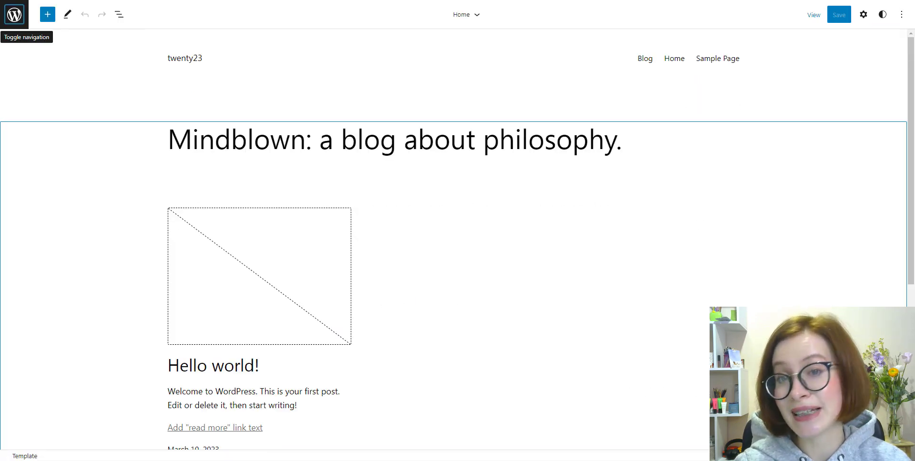
left_click(14, 14)
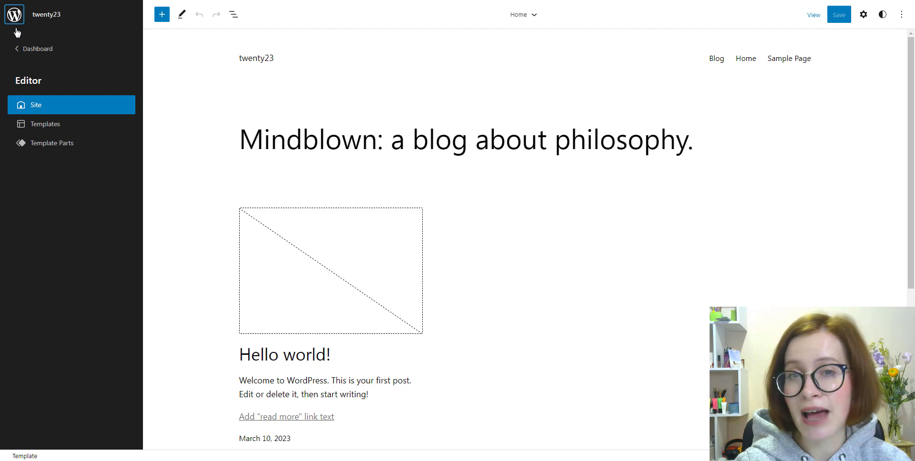
Return to the dashboard and open the Home front page for editing from the Pages list.
left_click(28, 52)
left_click(31, 112)
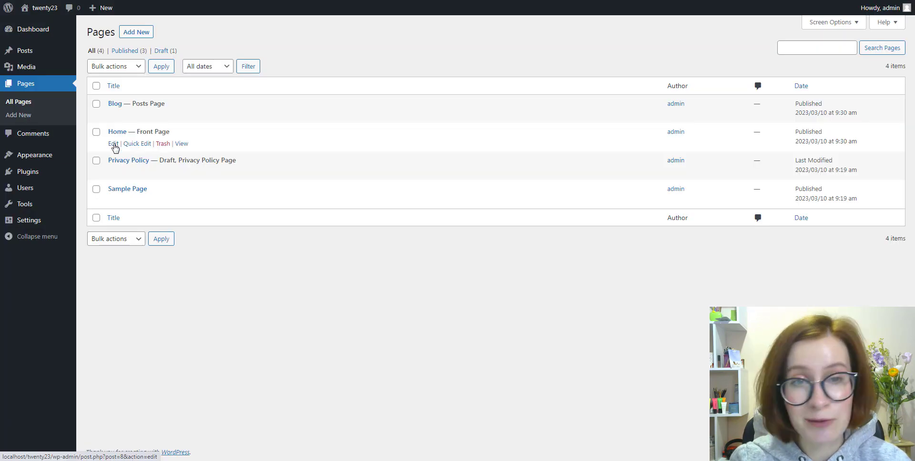
left_click(113, 144)
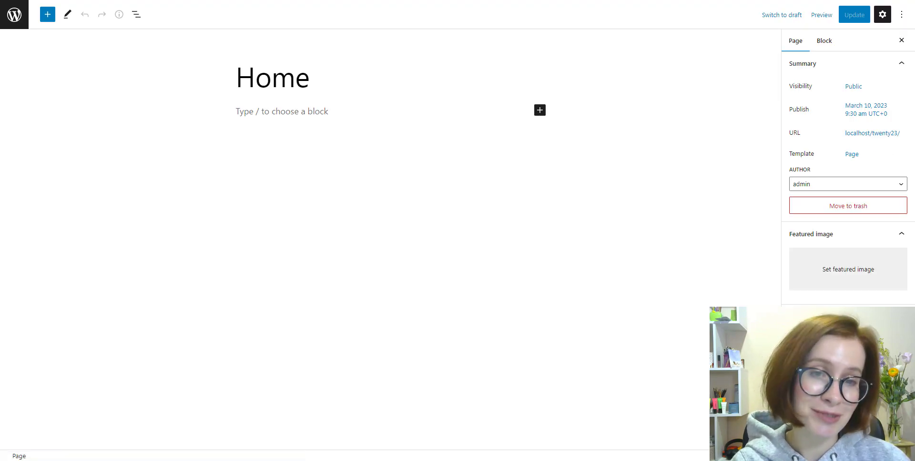
Create a custom template named "My homepage" for the Home page and dismiss the template editor welcome guide.
left_click(851, 155)
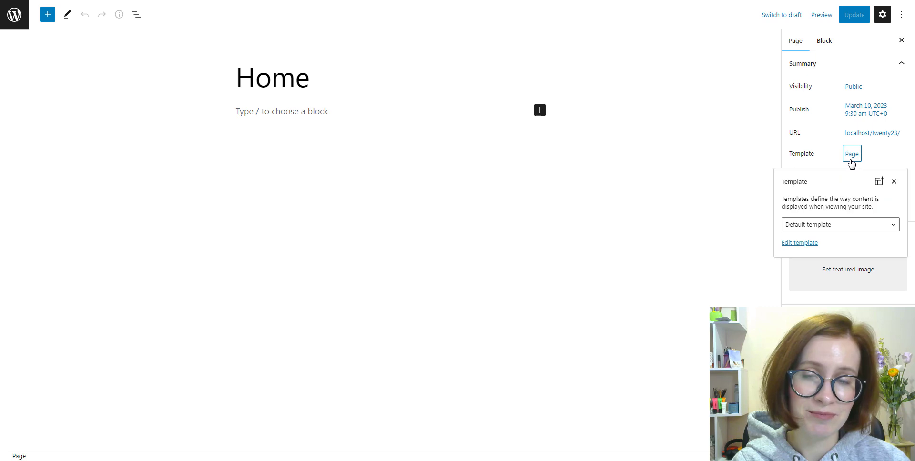
left_click(879, 183)
left_click(467, 226)
type("My homepage")
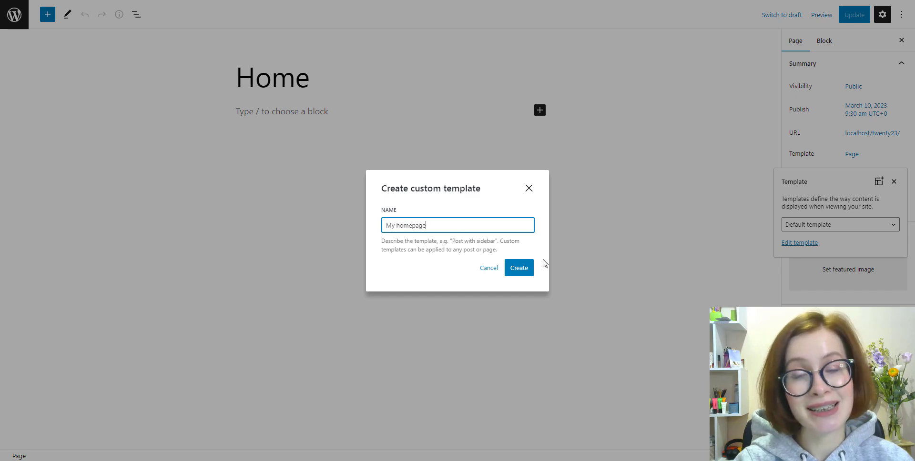
left_click(521, 271)
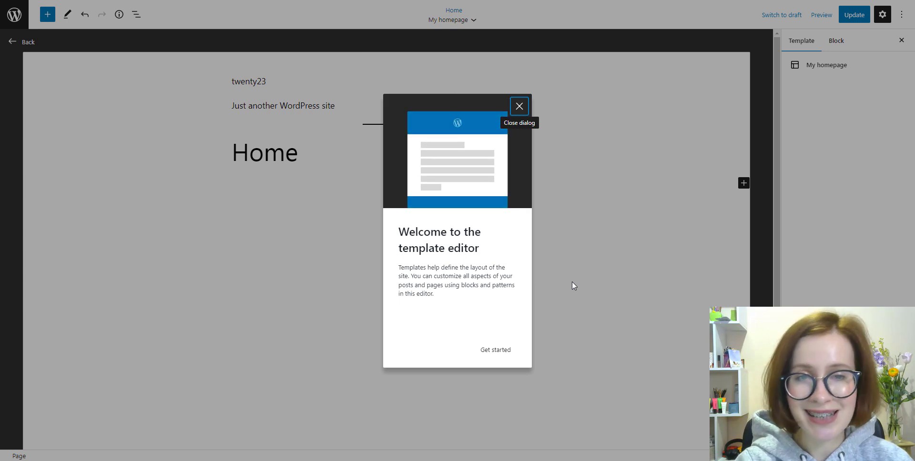
left_click(498, 350)
Browse the patterns and blocks available for the My homepage template, and close the inserter.
left_click(744, 184)
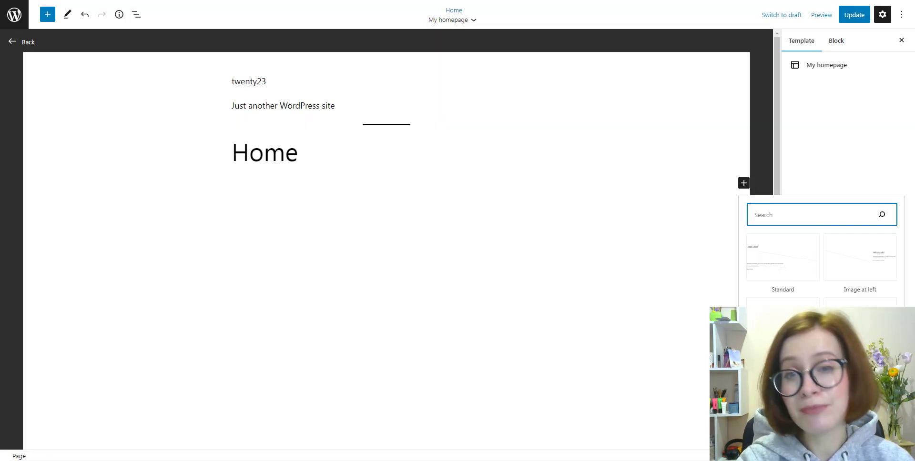
left_click(782, 288)
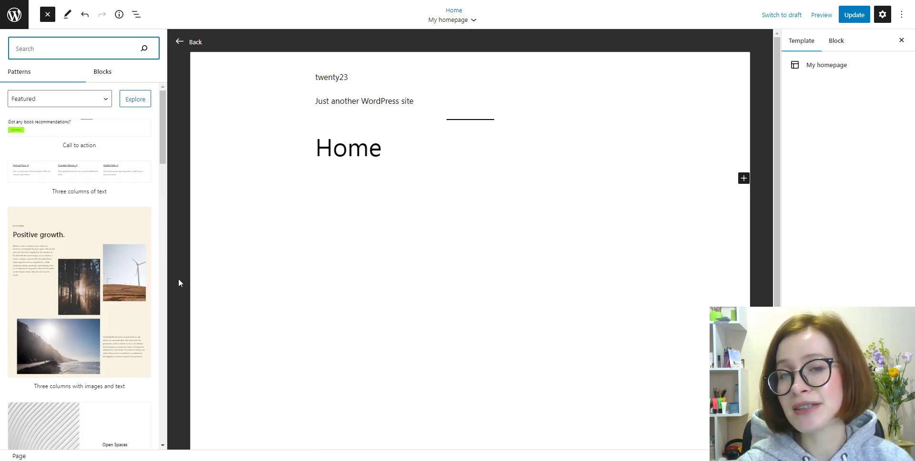
left_click_drag(162, 220, 102, 76)
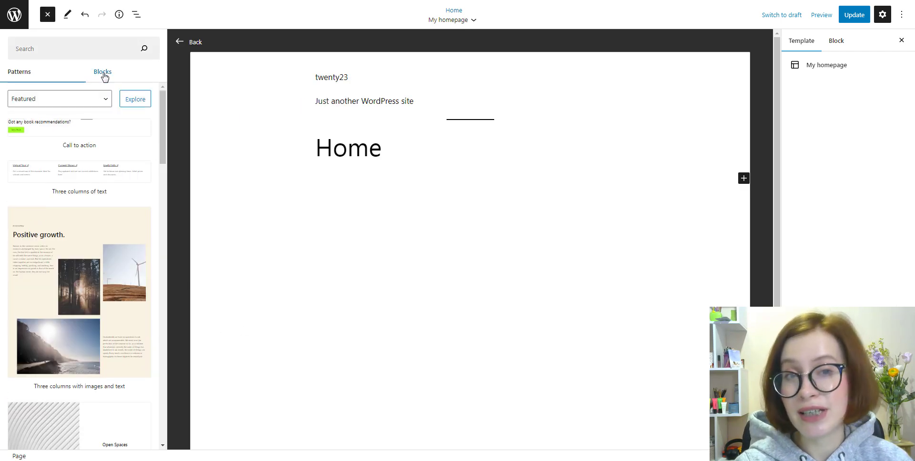
left_click(104, 74)
key("Escape")
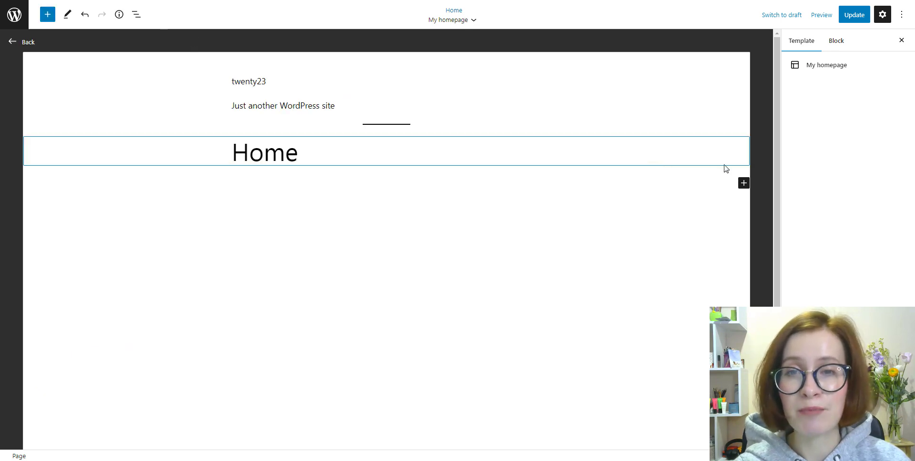
Paste the copied Fast Food group below the Home title in the My homepage template and review the layout.
left_click(677, 182)
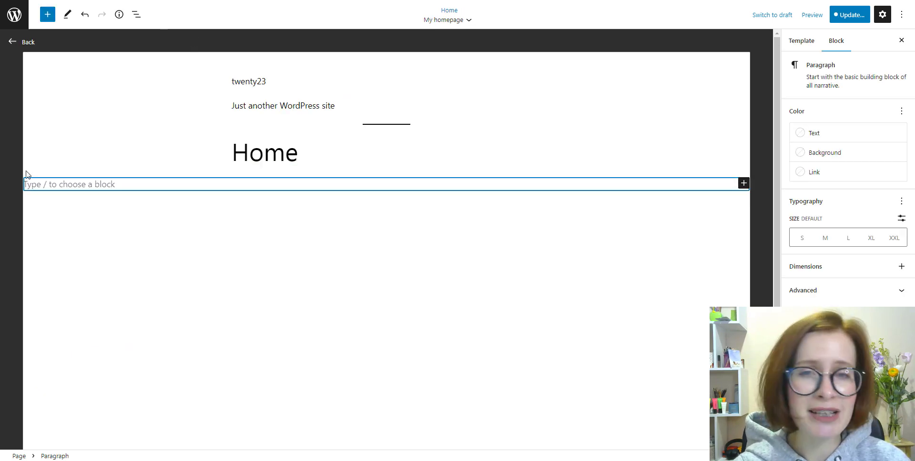
right_click(53, 185)
left_click(92, 245)
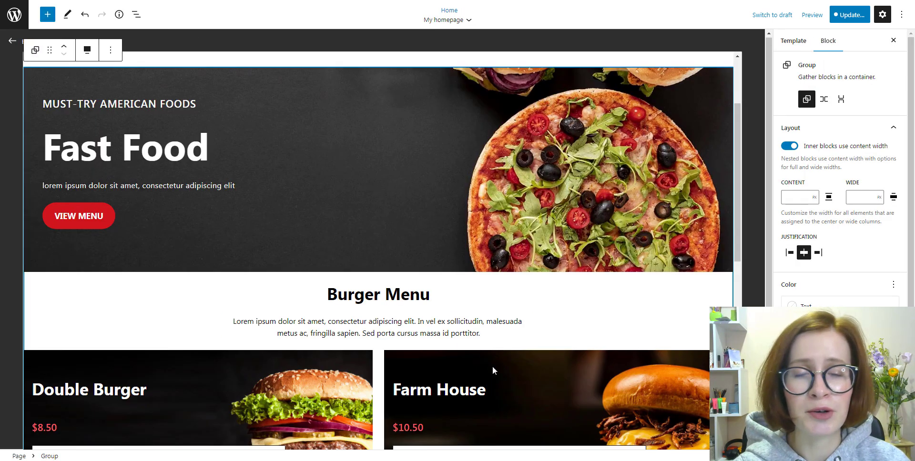
scroll(493, 367, "up", 3)
left_click(745, 190)
left_click_drag(744, 188, 729, 176)
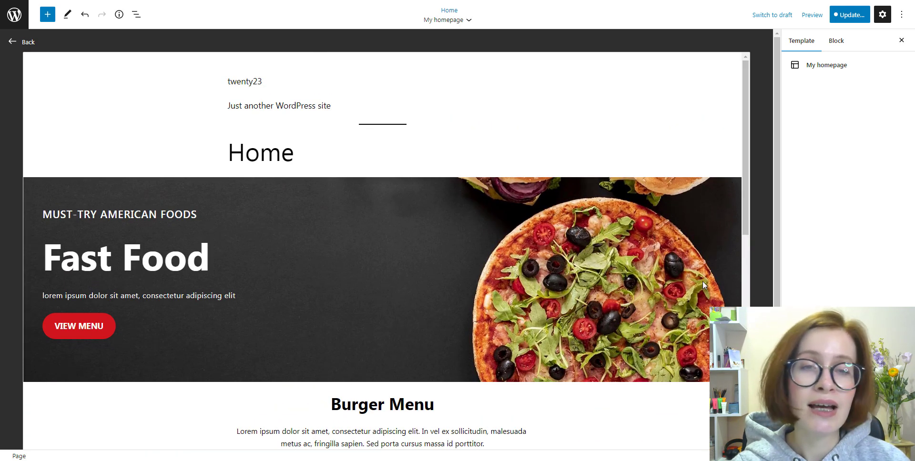
Update the page with its template and review the published homepage through the Burger Menu section.
left_click(849, 14)
left_click(832, 16)
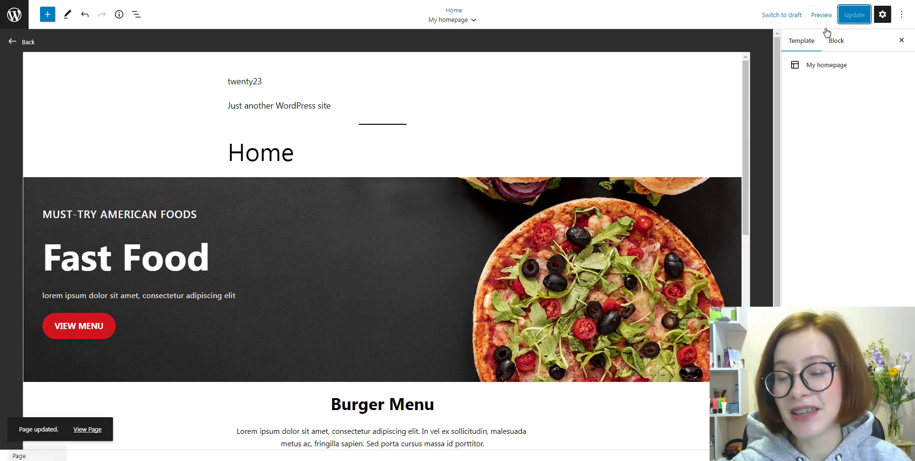
left_click(74, 404)
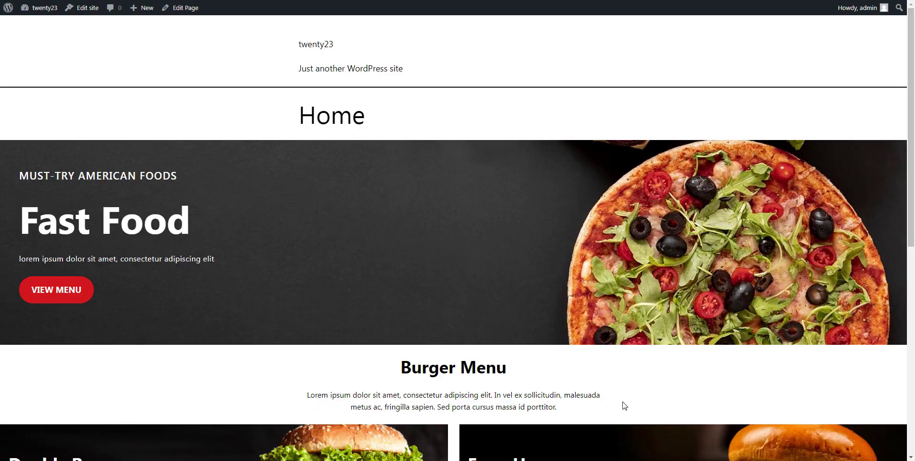
scroll(624, 406, "down", 3)
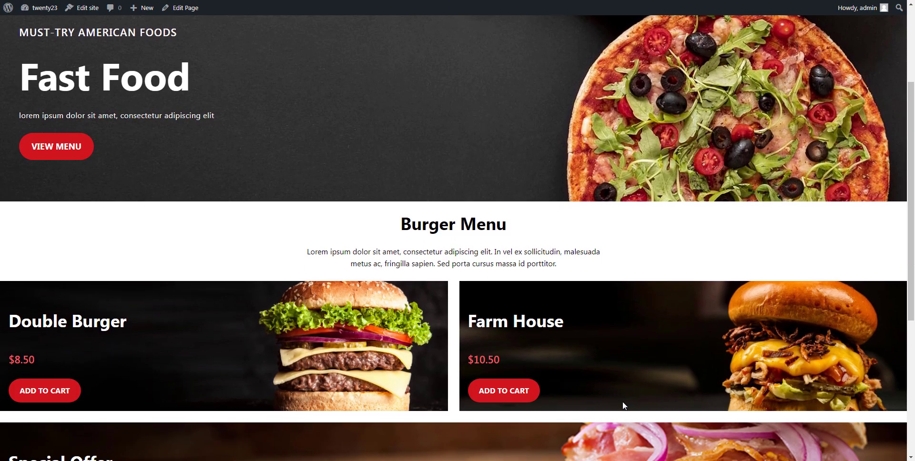
scroll(623, 405, "down", 5)
scroll(624, 402, "up", 7)
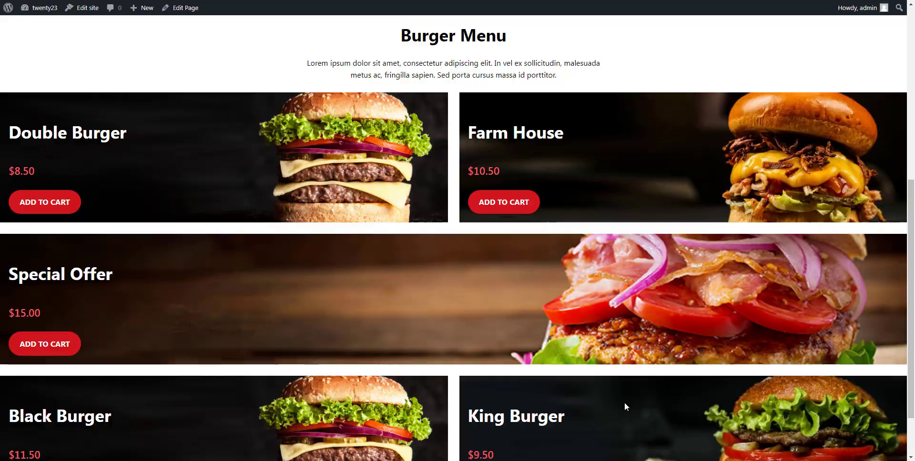
scroll(627, 406, "up", 2)
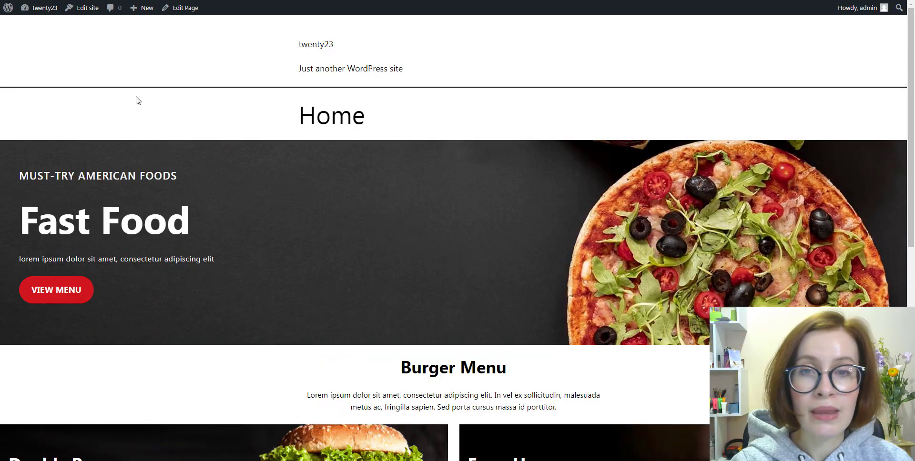
Reopen the Home page from the dashboard's Pages list and show the site editor's template list.
left_click(29, 21)
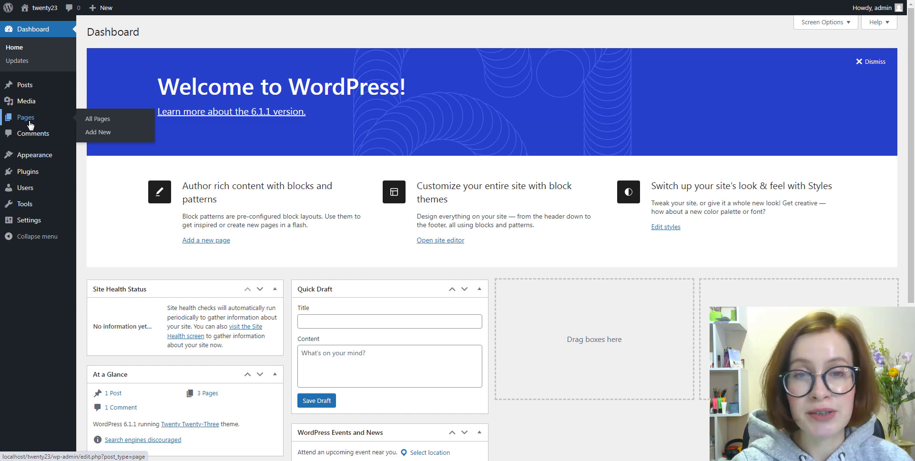
left_click(30, 125)
left_click(110, 148)
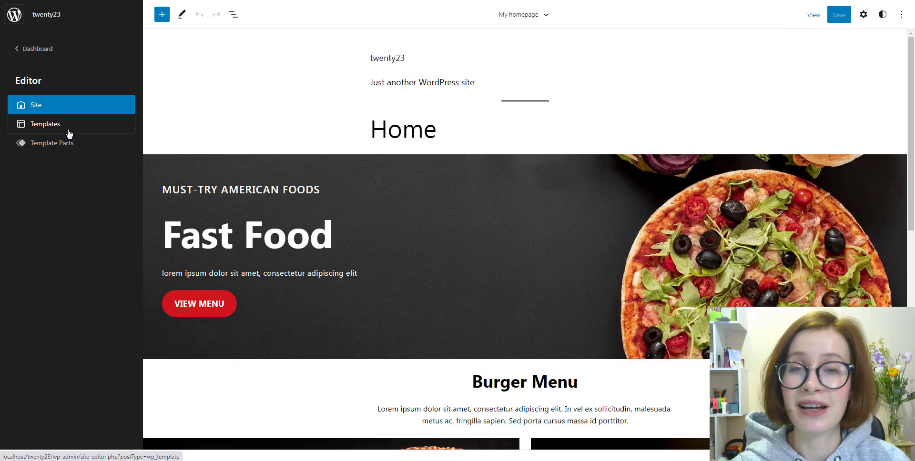
left_click(67, 128)
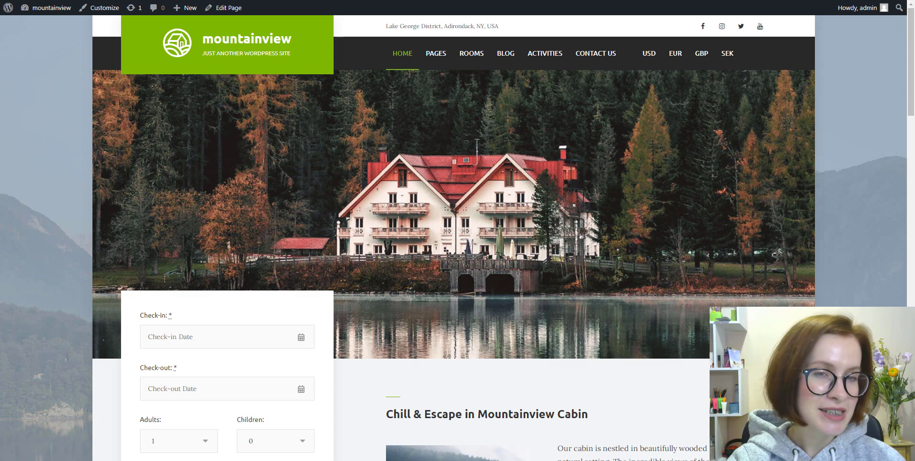
Review the mountainview homepage from the header image and booking form down to the Overview and House Rules sections.
scroll(453, 238, "down", 5)
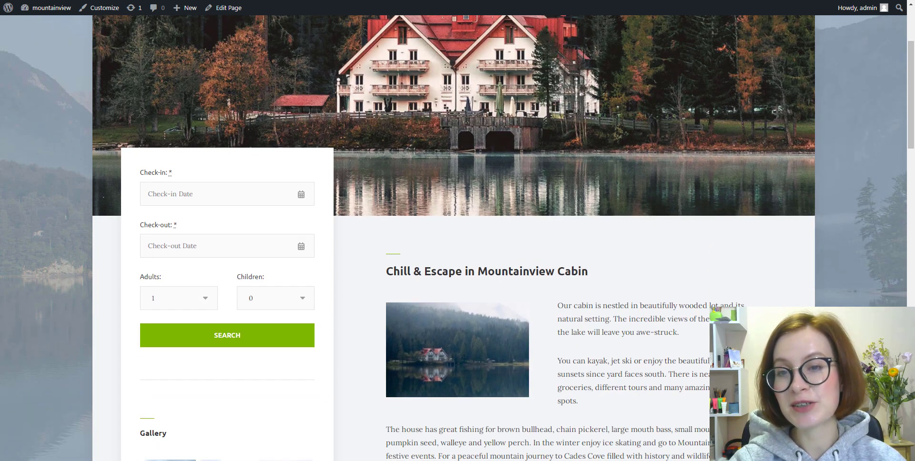
scroll(453, 238, "down", 5)
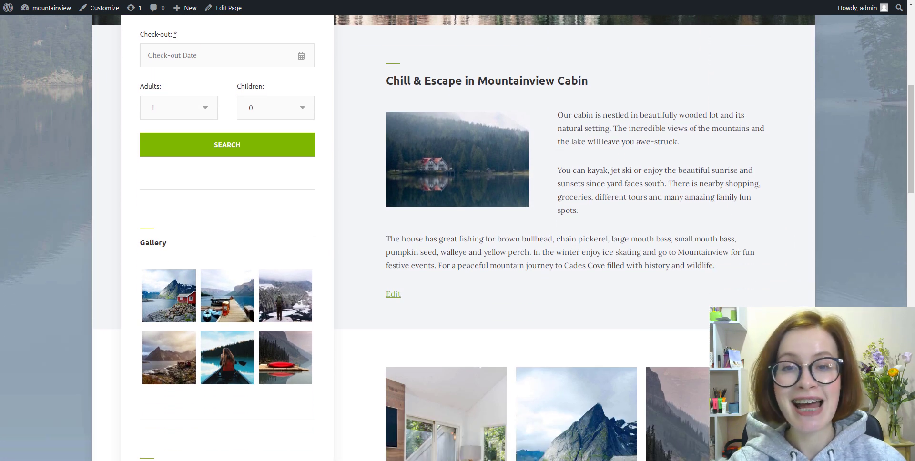
scroll(452, 238, "down", 3)
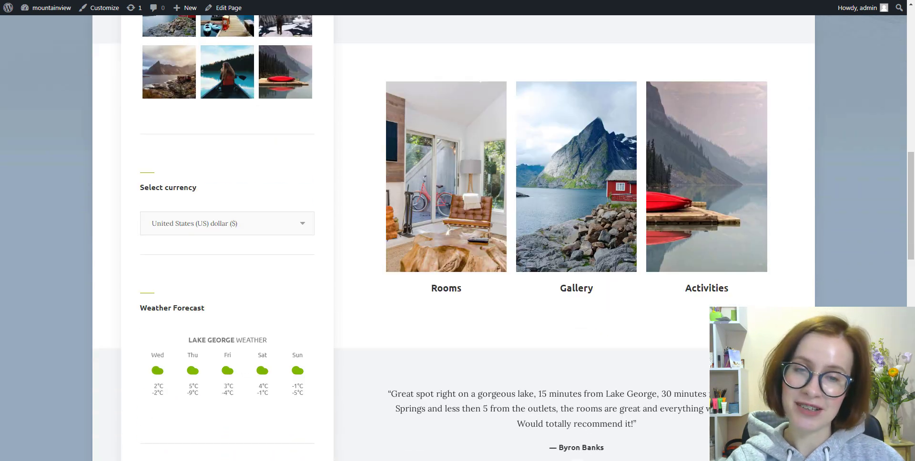
scroll(453, 238, "down", 4)
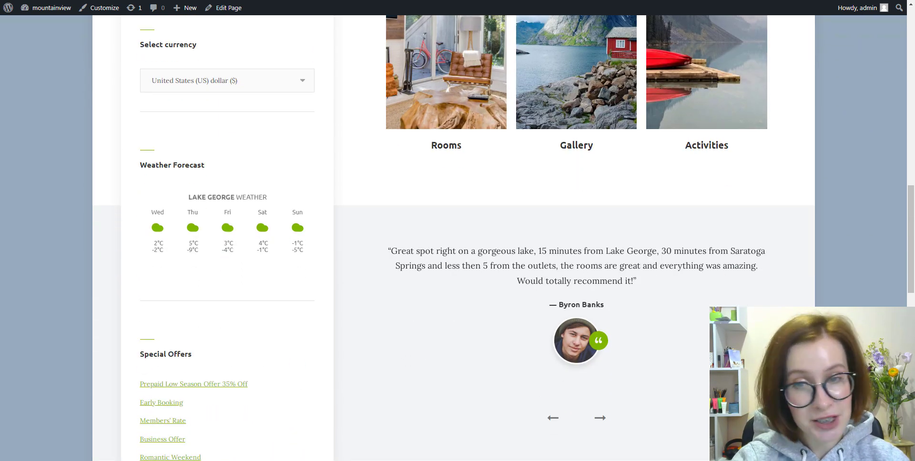
scroll(453, 238, "down", 2)
scroll(453, 239, "down", 3)
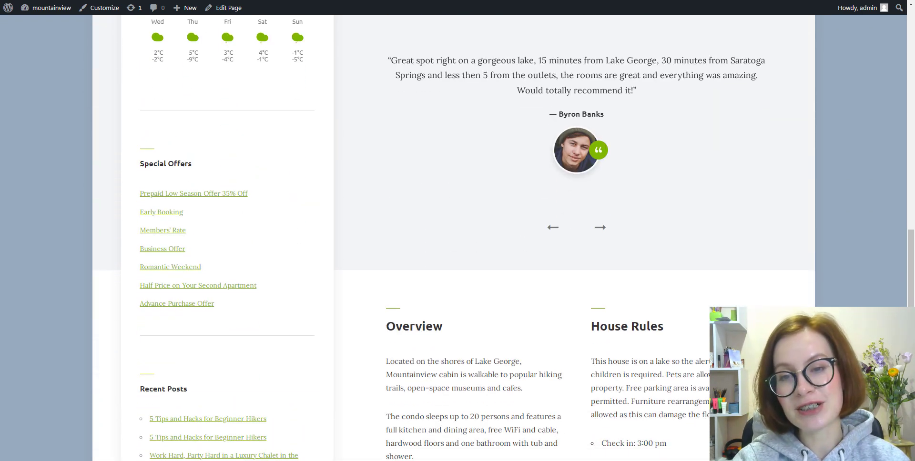
scroll(452, 238, "down", 4)
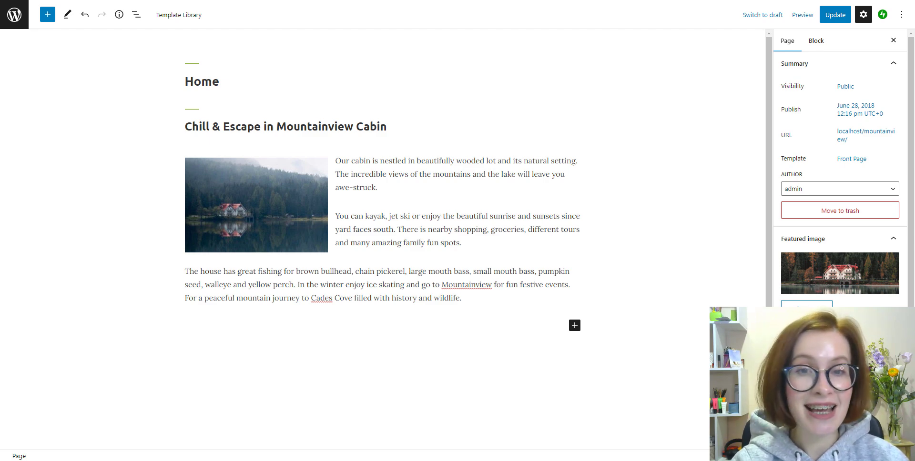
Select the cabin image in the mountainview Home page's Chill & Escape section and open its replacement options.
left_click(271, 216)
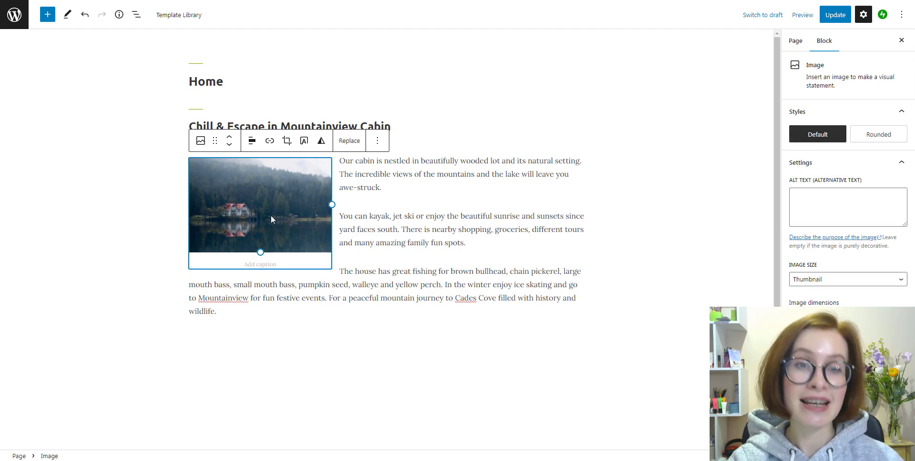
left_click(350, 143)
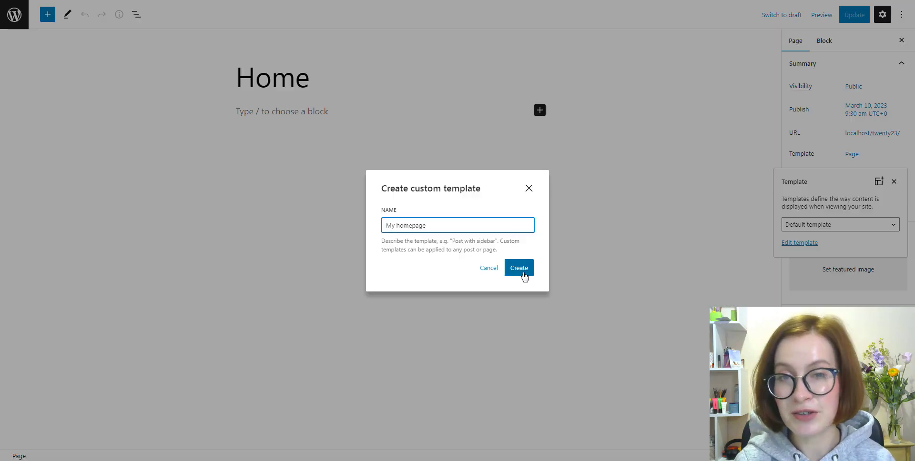
Create the custom template with the name "My homepage" and dismiss the welcome guide.
left_click(523, 272)
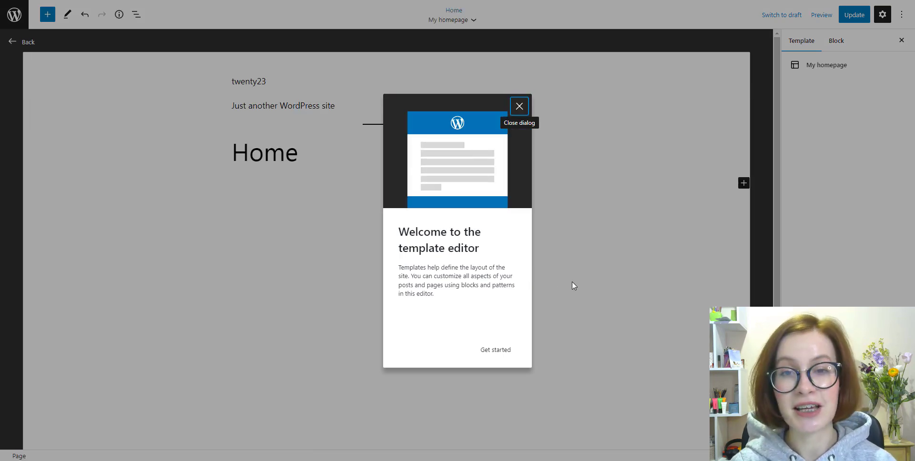
left_click(501, 351)
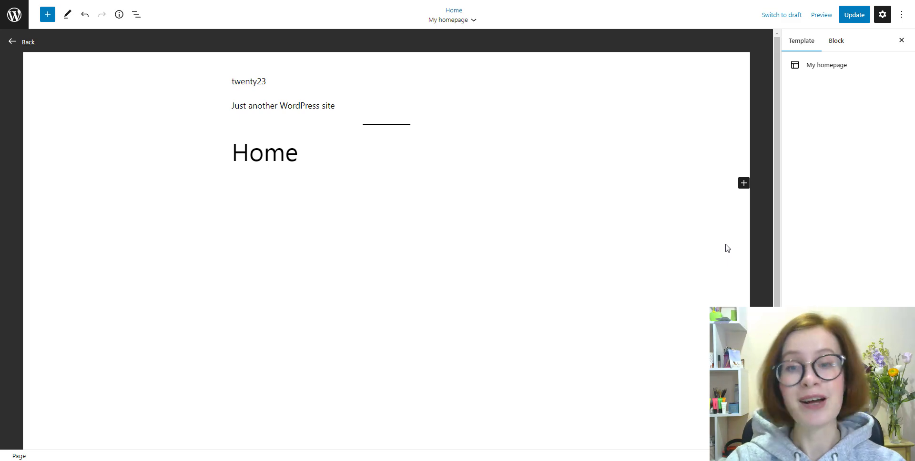
Look through the pattern library and block list for the new template, and close the inserter.
left_click(744, 184)
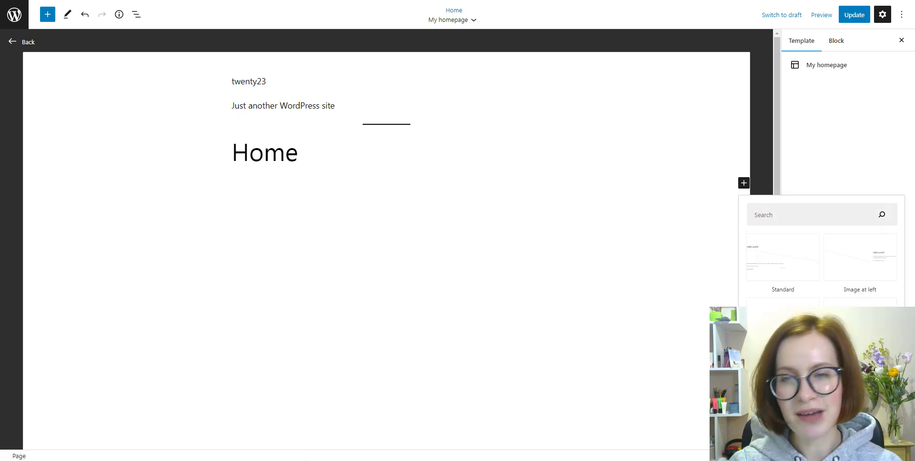
left_click(821, 374)
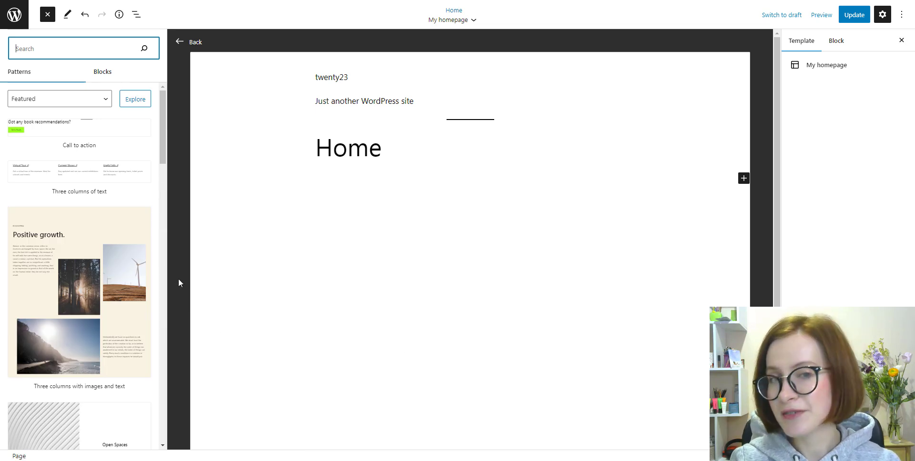
left_click_drag(163, 172, 158, 153)
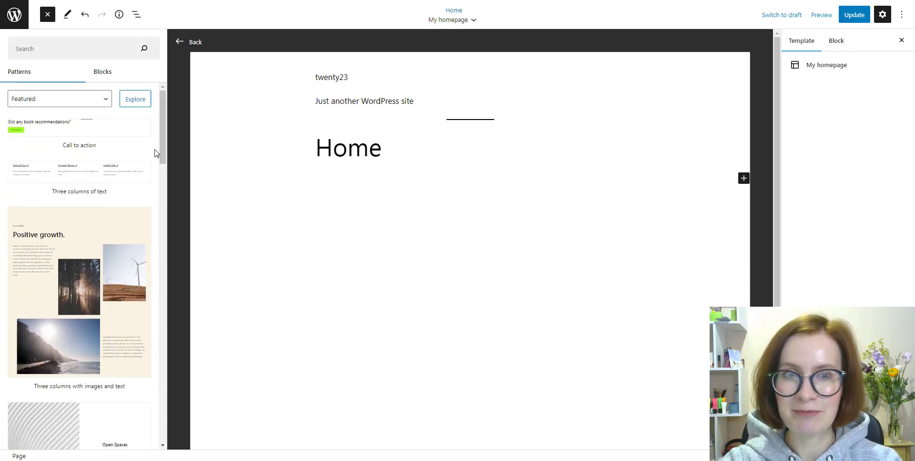
left_click(103, 75)
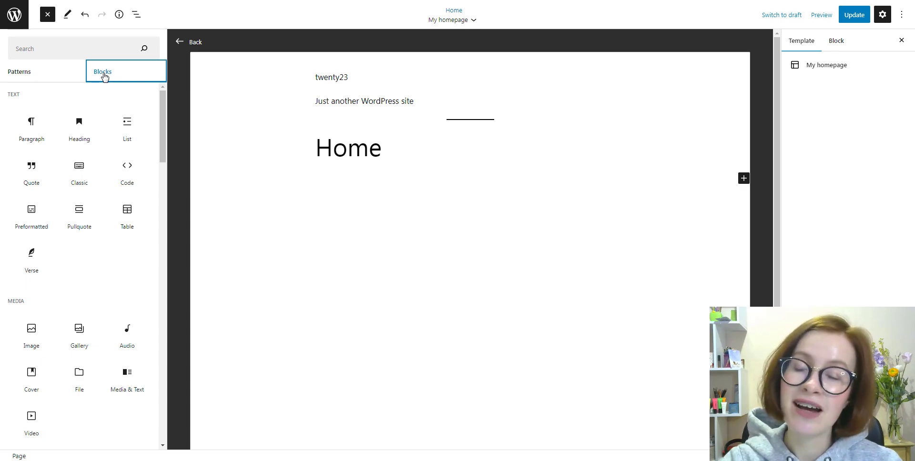
left_click(366, 215)
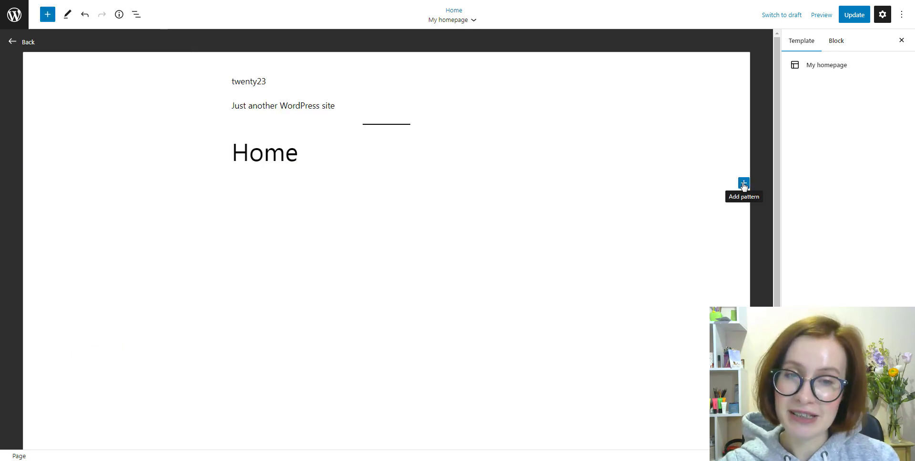
Paste the copied content into a new paragraph block beneath the Home title of the My homepage template.
left_click(676, 182)
right_click(53, 185)
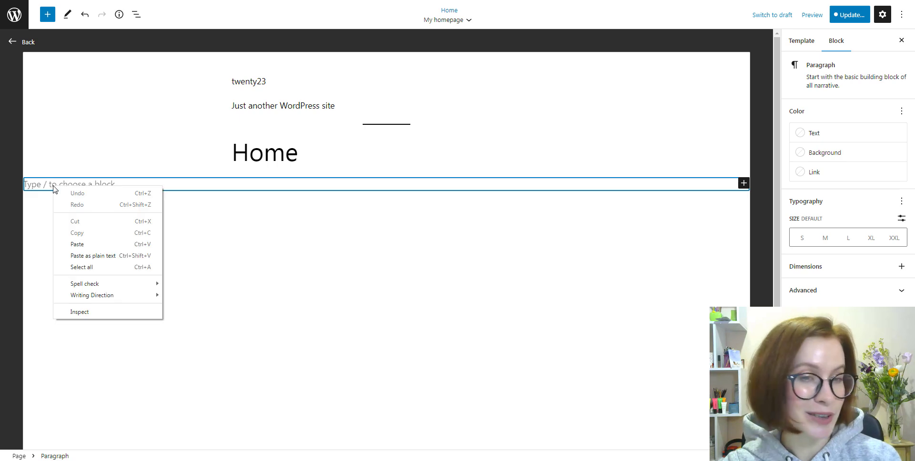